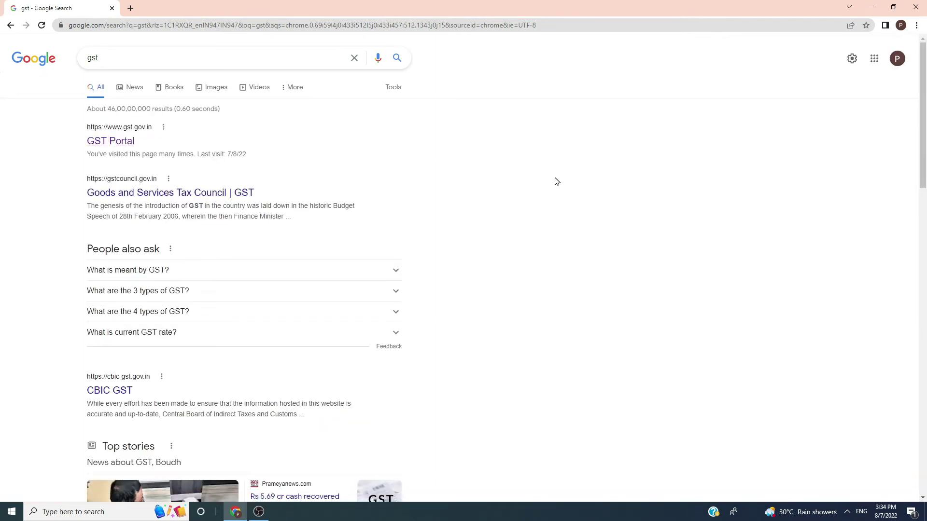
Step: Go to the GST Portal and start a New Registration from Services > Registration
left_click(115, 142)
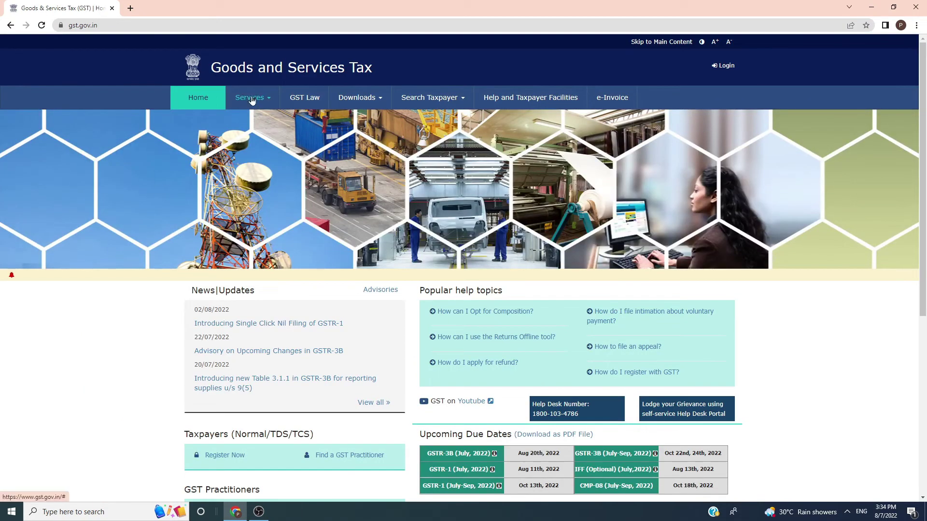
left_click(251, 98)
mouse_move(195, 126)
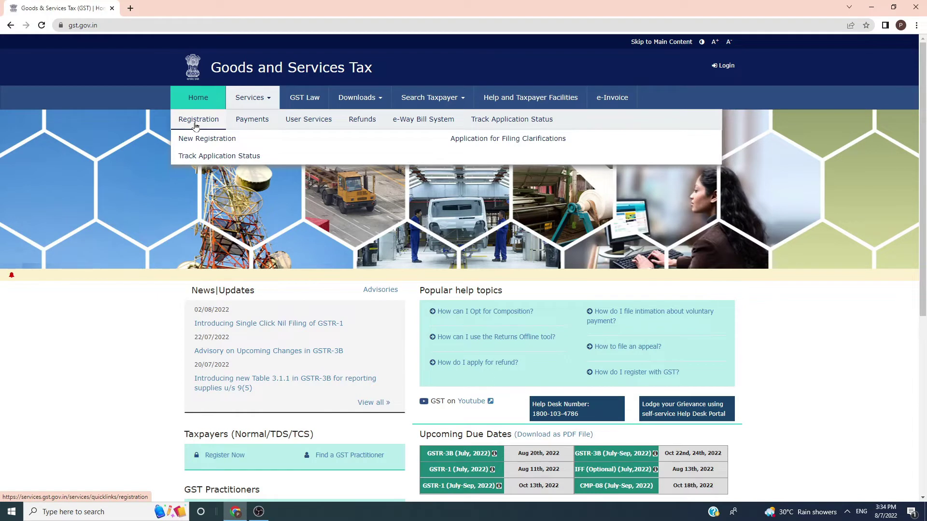
left_click(196, 139)
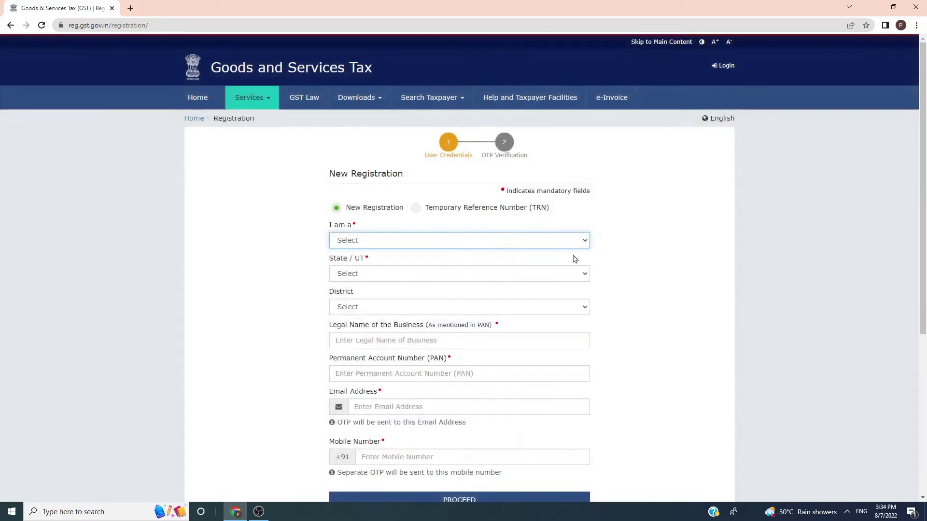
Step: Select Taxpayer as the applicant type and Madhya Pradesh as the state
scroll(926, 154, "down", 1)
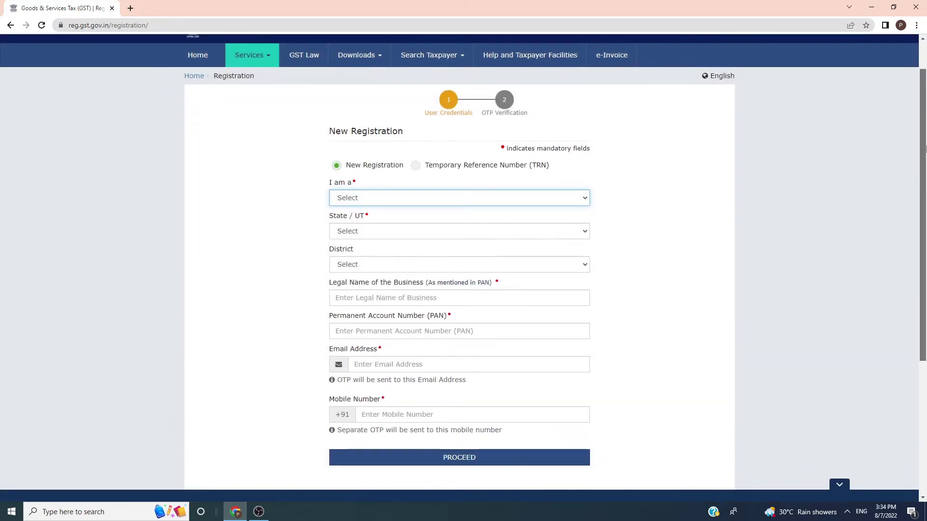
left_click(389, 201)
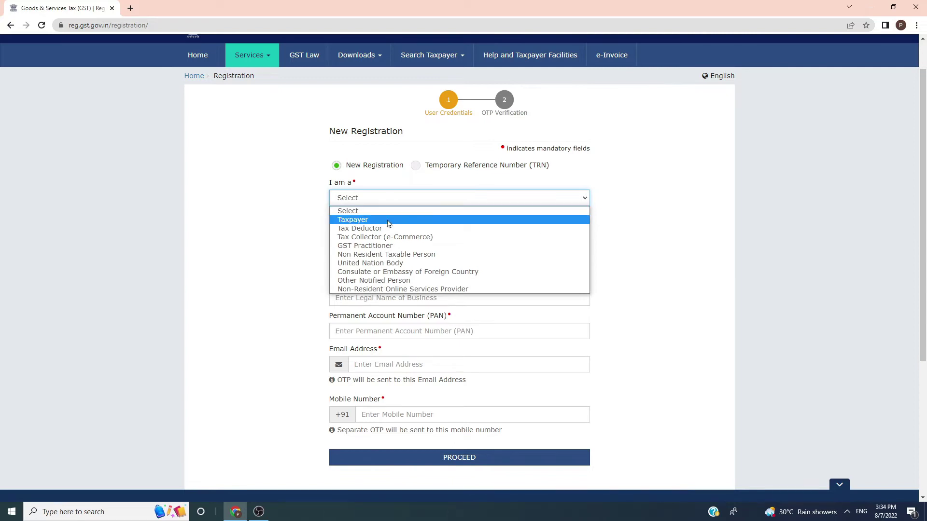
left_click(389, 220)
left_click(380, 204)
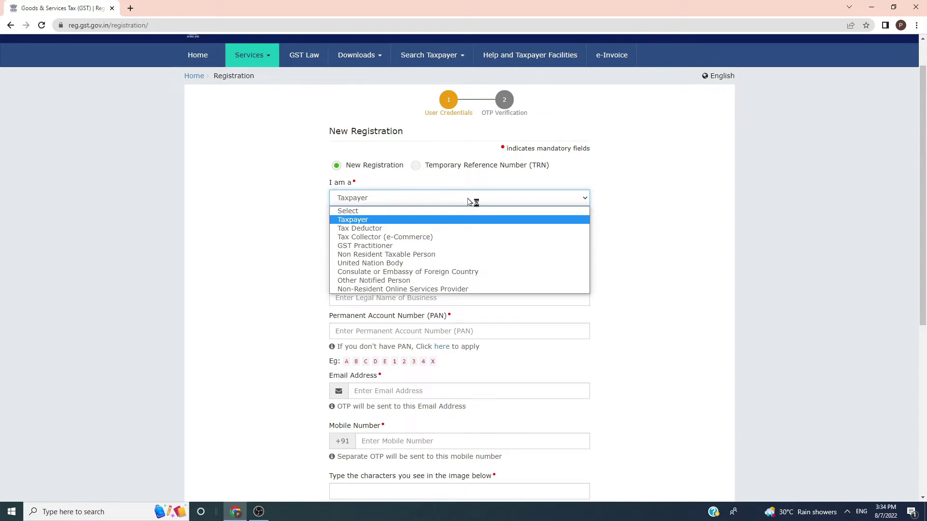
left_click(702, 211)
left_click(366, 236)
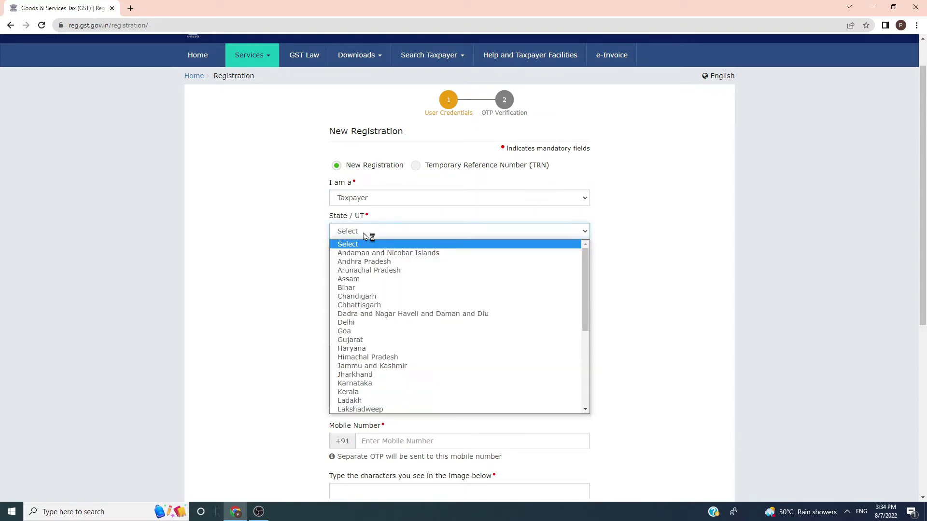
left_click_drag(585, 307, 589, 411)
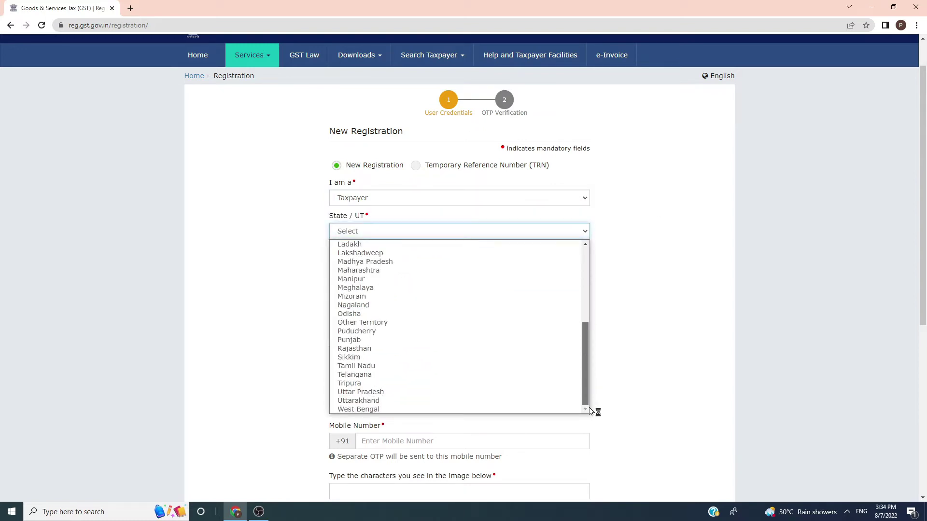
left_click(413, 261)
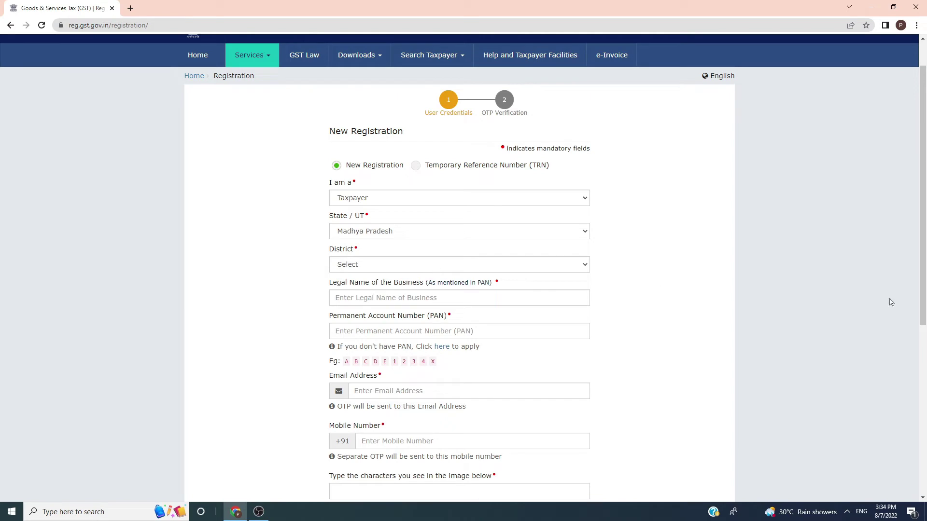
Step: Fill in the business's legal name and e-mail address, then the captcha
left_click(421, 304)
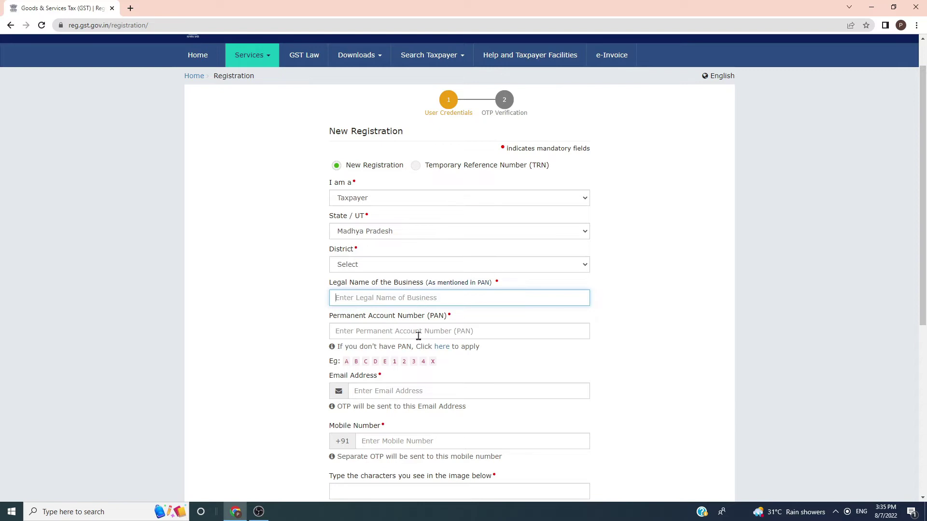
left_click_drag(925, 188, 924, 215)
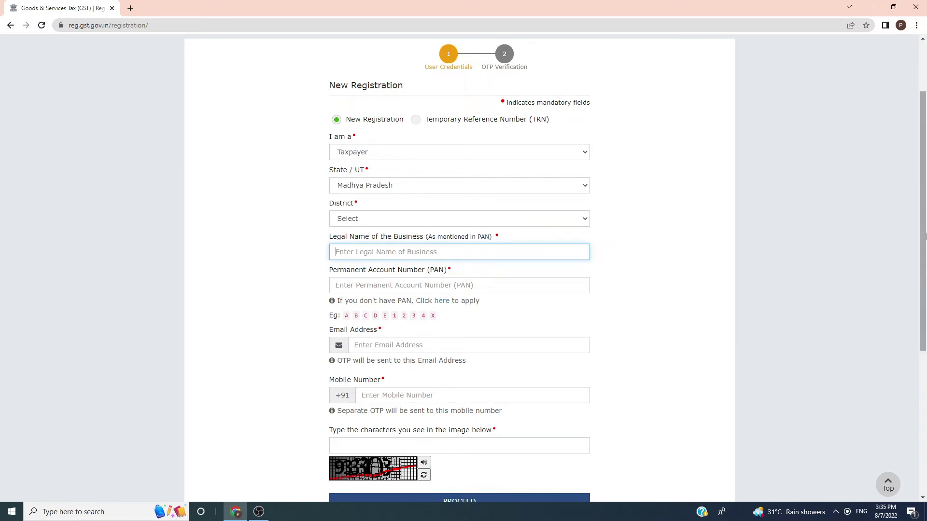
left_click_drag(924, 197, 924, 242)
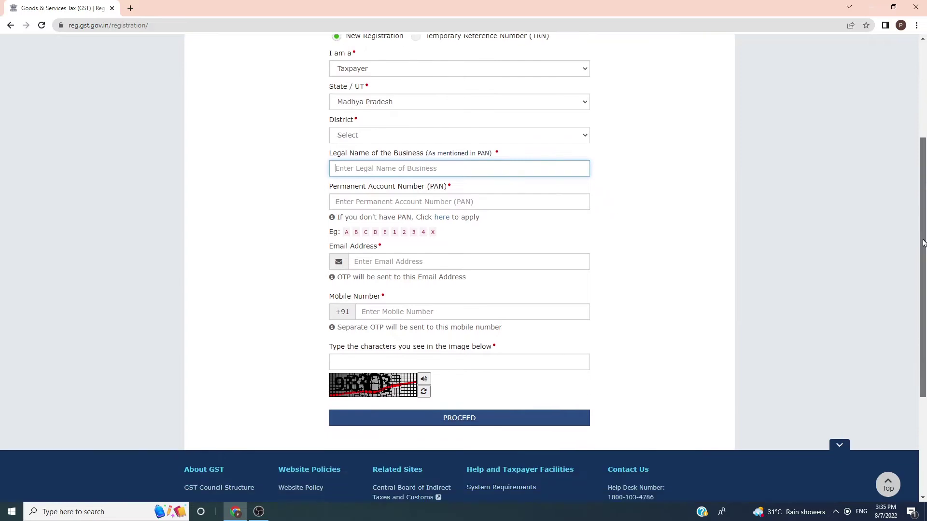
left_click(406, 261)
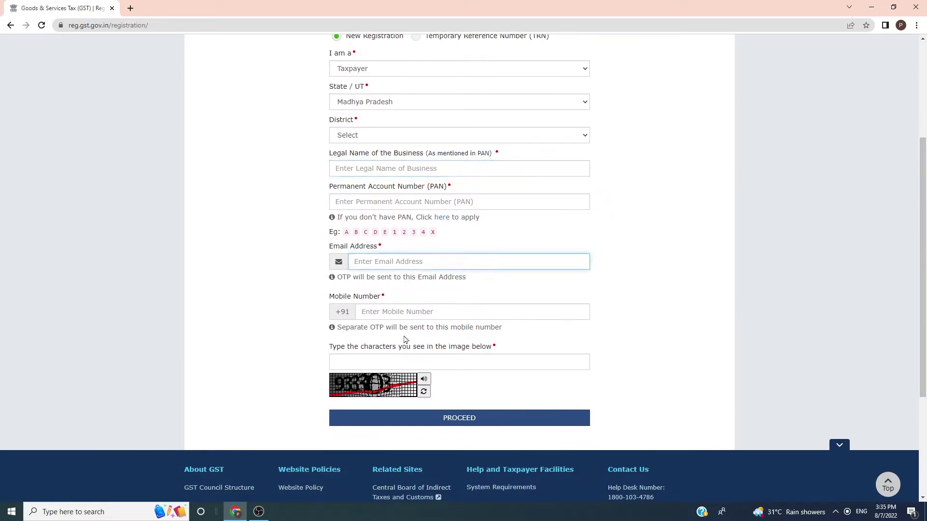
left_click(393, 368)
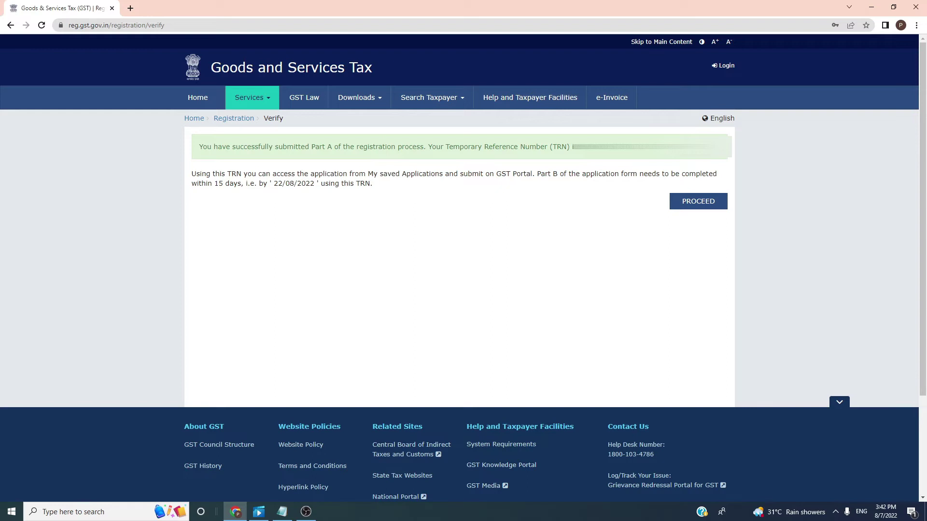
Step: Log in with the Temporary Reference Number option, entering the captcha code and submitting
left_click(695, 208)
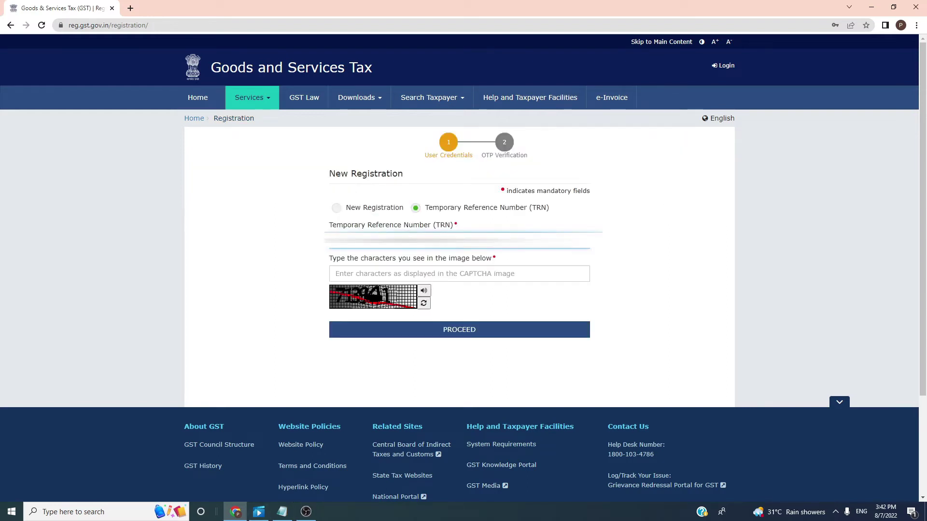
left_click(406, 273)
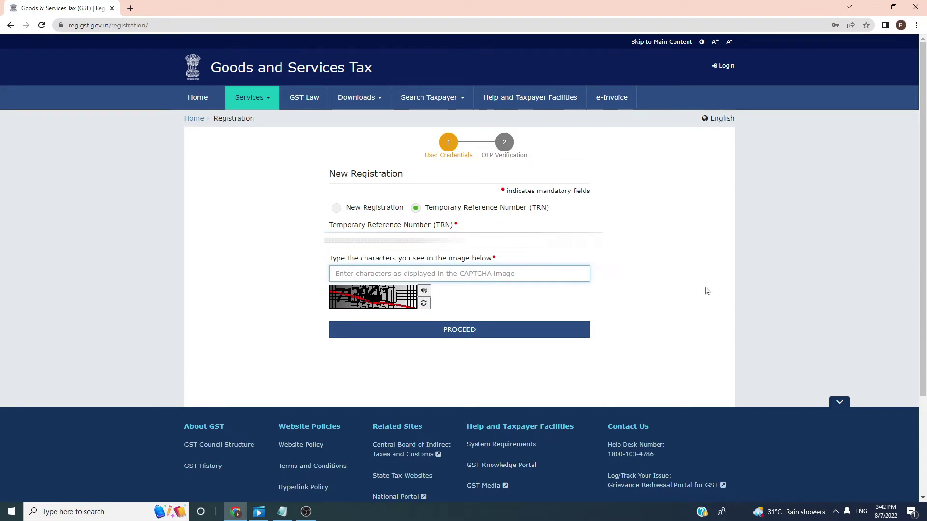
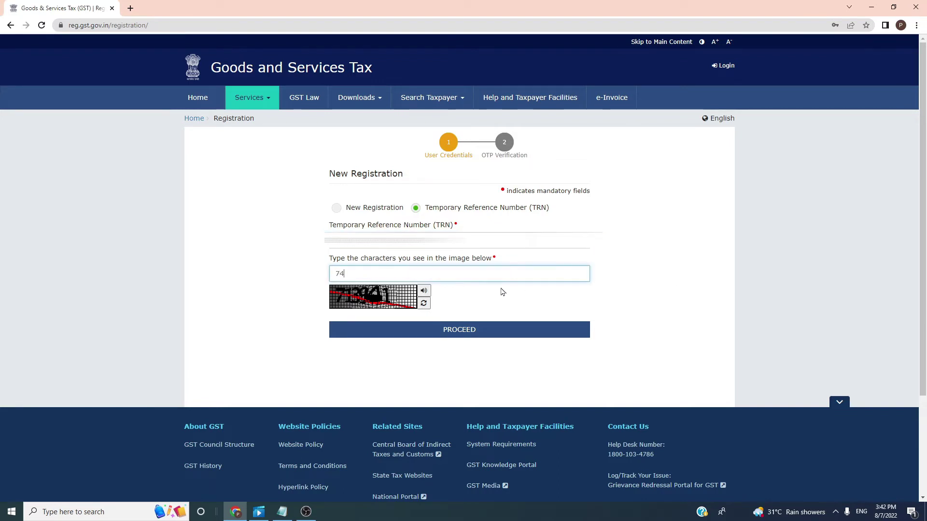
key("Return")
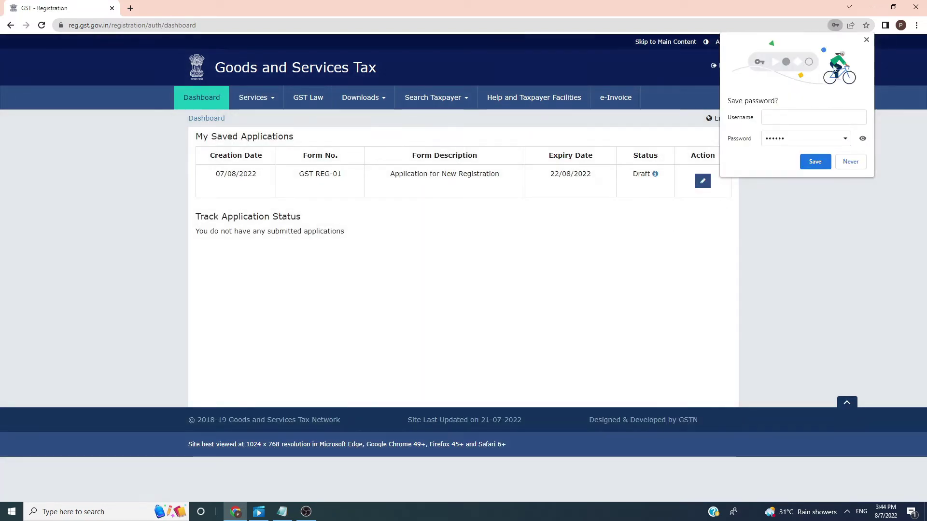
Step: Decline saving the password and edit the draft application expiring 22/08/2022
left_click(866, 39)
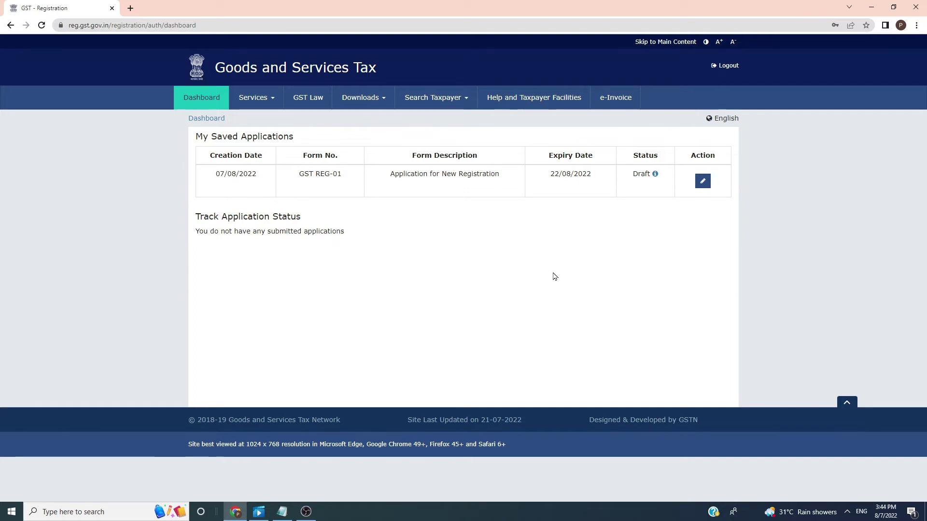
left_click_drag(549, 152, 548, 175)
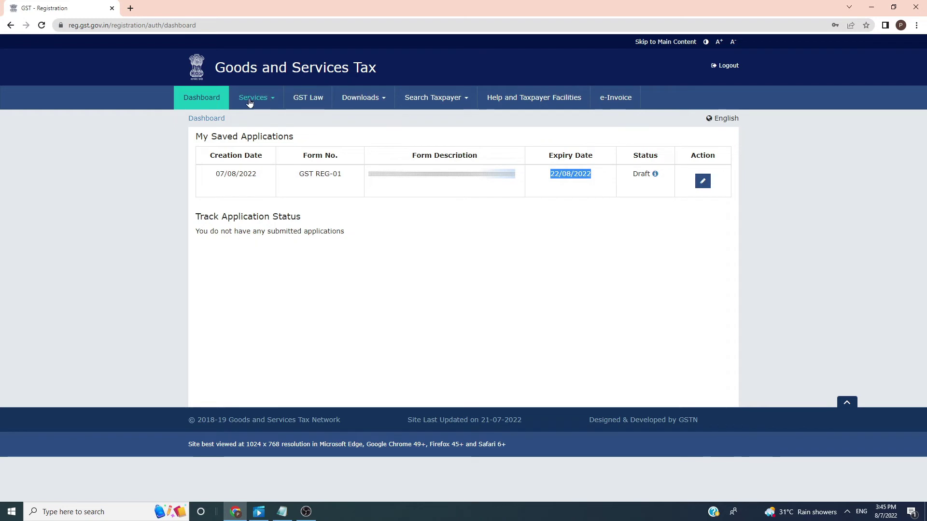
left_click(703, 181)
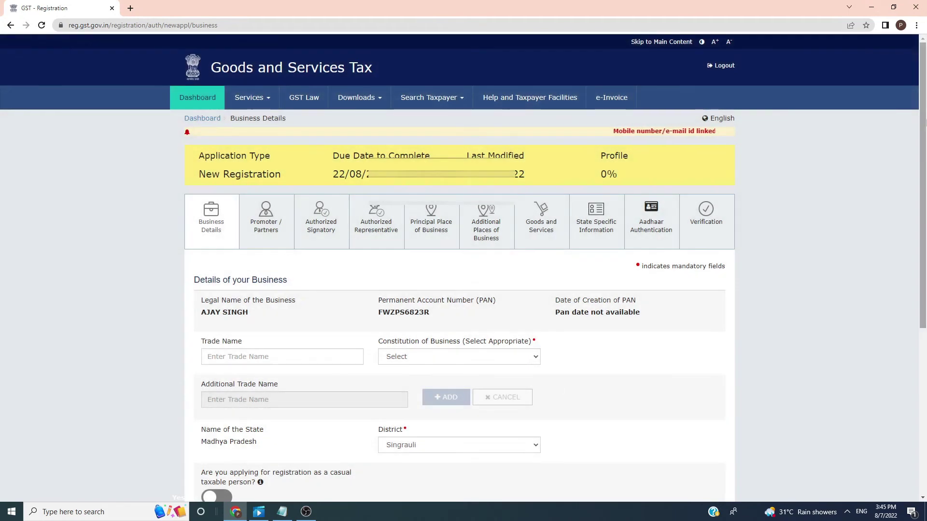
Step: Check the legal name and PAN, then set Constitution of Business to Proprietorship instead of Foreign Company
left_click_drag(923, 53, 924, 223)
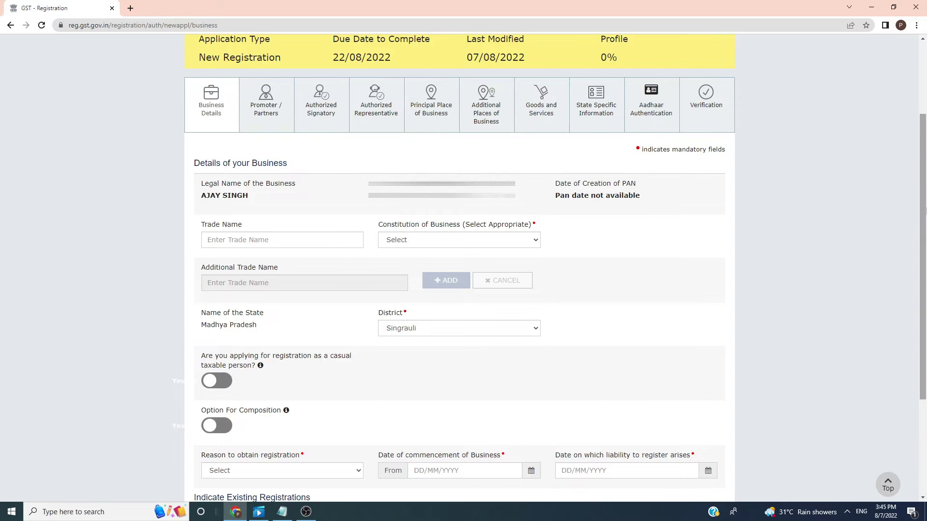
scroll(835, 208, "down", 1)
left_click_drag(202, 171, 253, 180)
left_click_drag(370, 171, 486, 172)
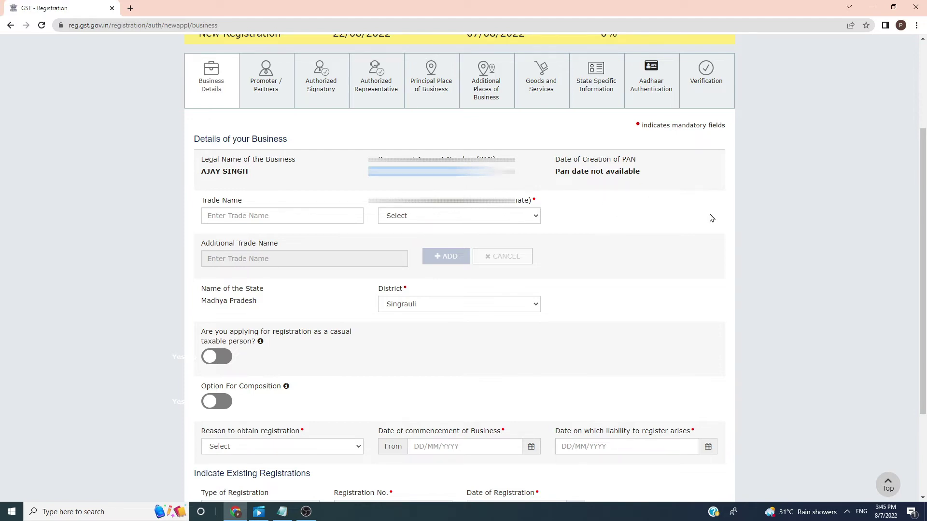
left_click(266, 219)
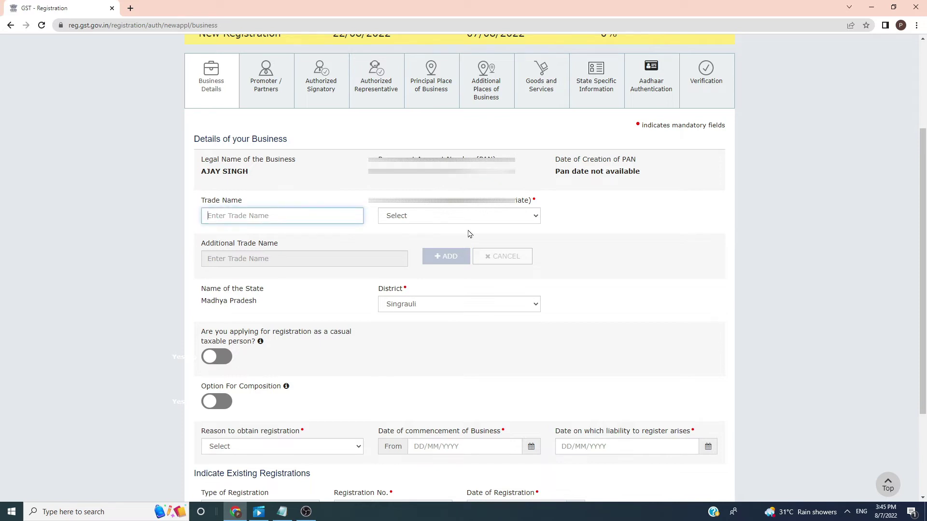
left_click(481, 214)
left_click(471, 237)
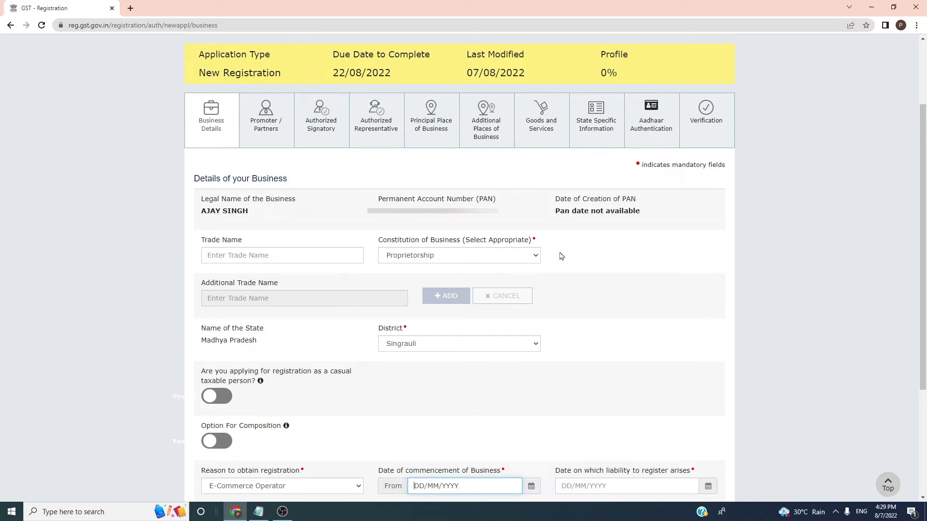
left_click(246, 260)
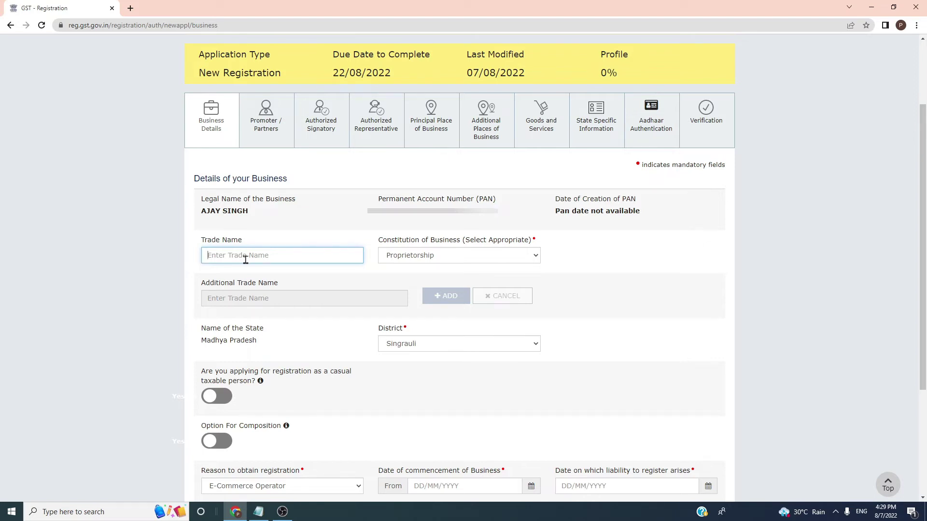
left_click(481, 256)
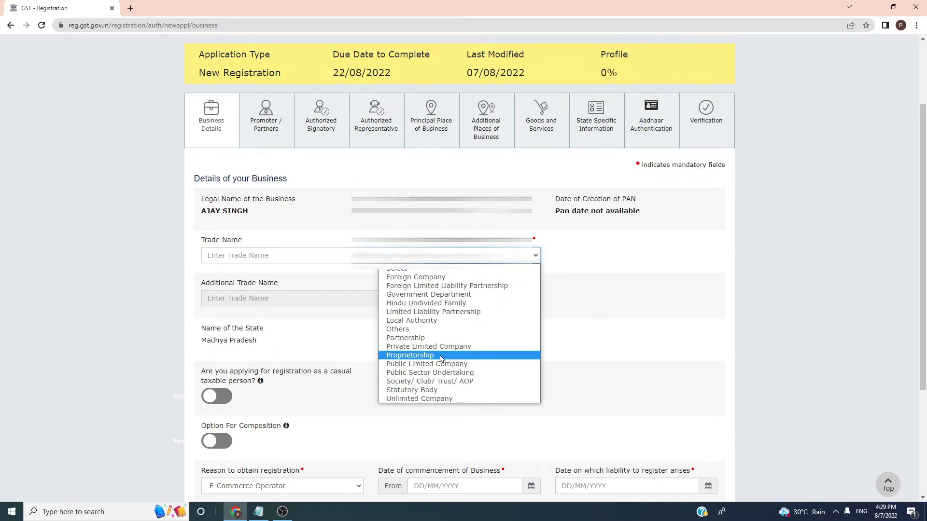
left_click(441, 357)
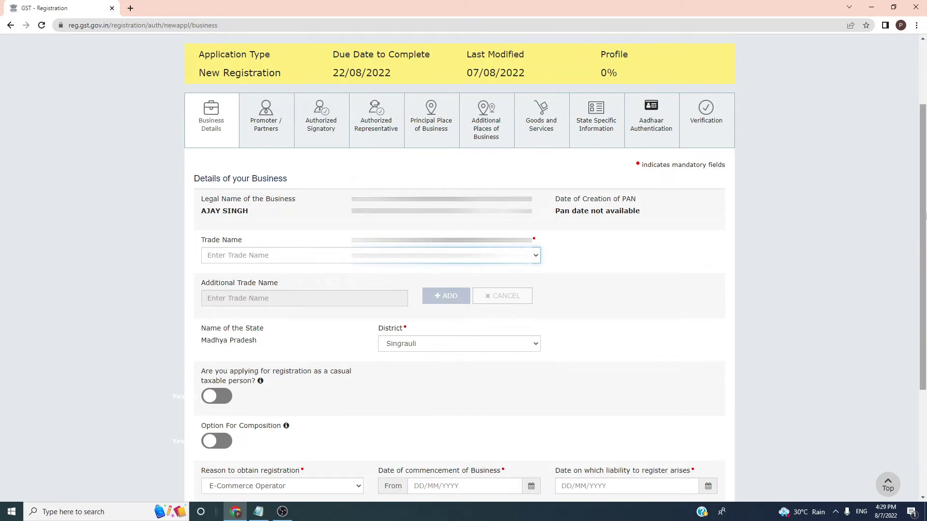
scroll(923, 251, "down", 2)
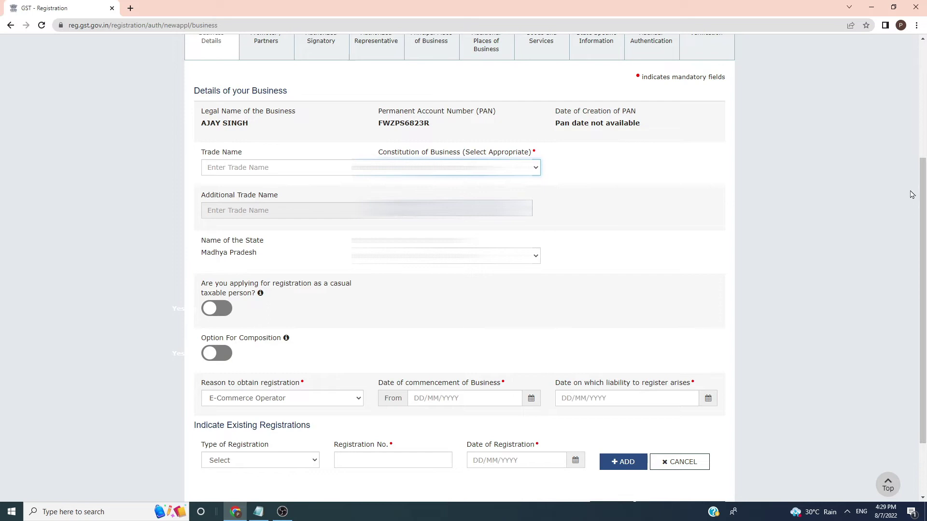
scroll(912, 195, "down", 2)
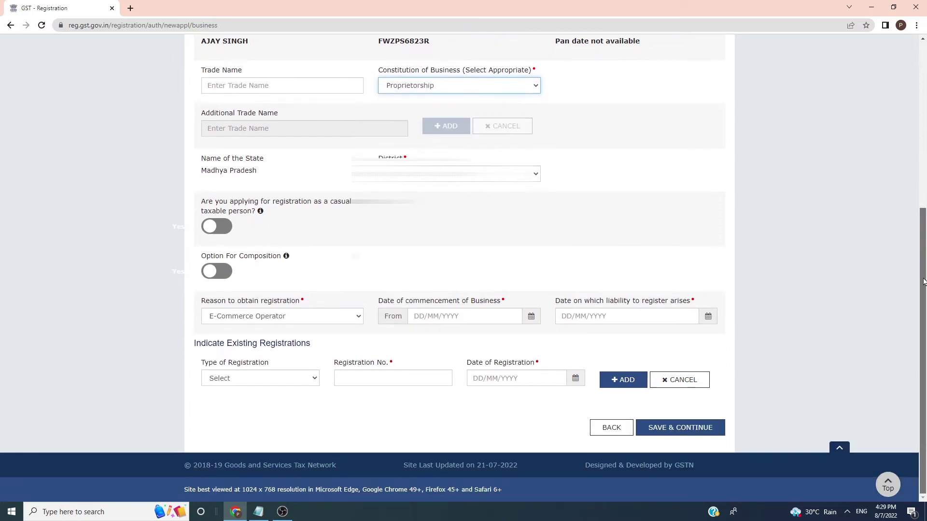
left_click(312, 317)
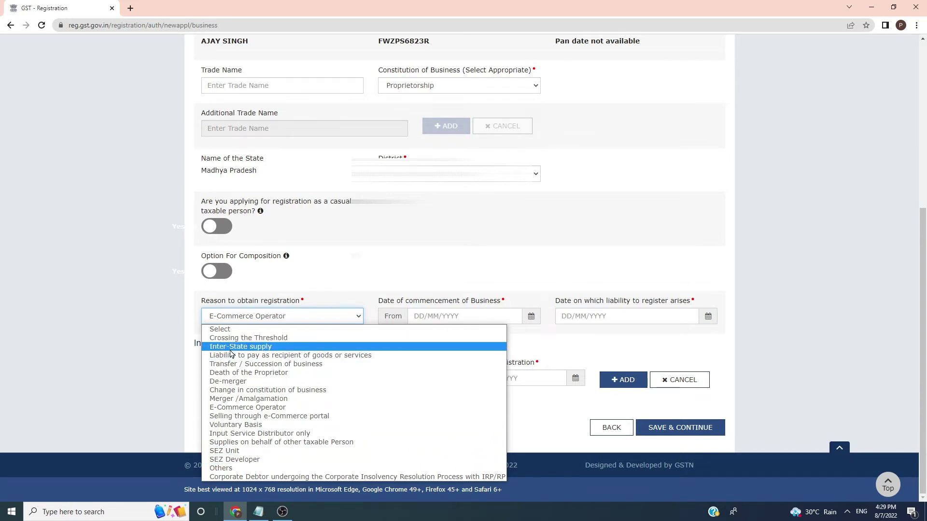
left_click(259, 408)
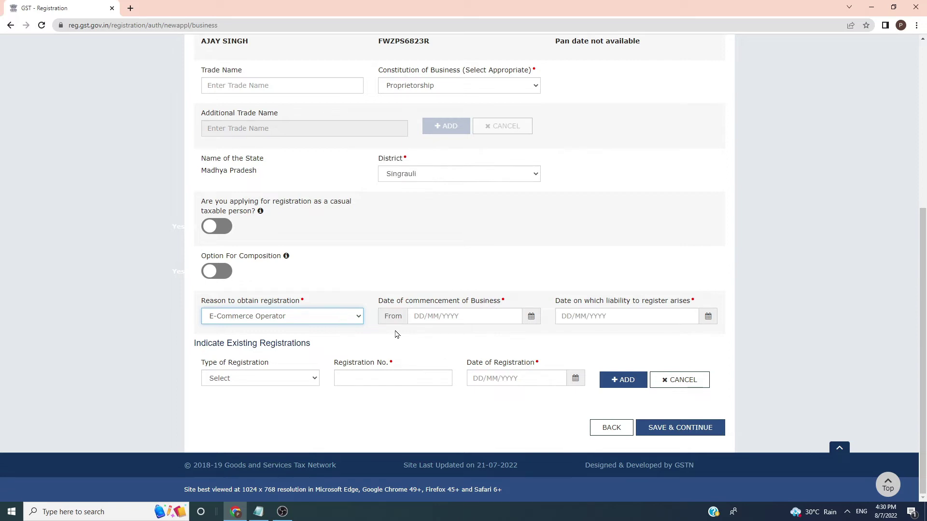
left_click(467, 318)
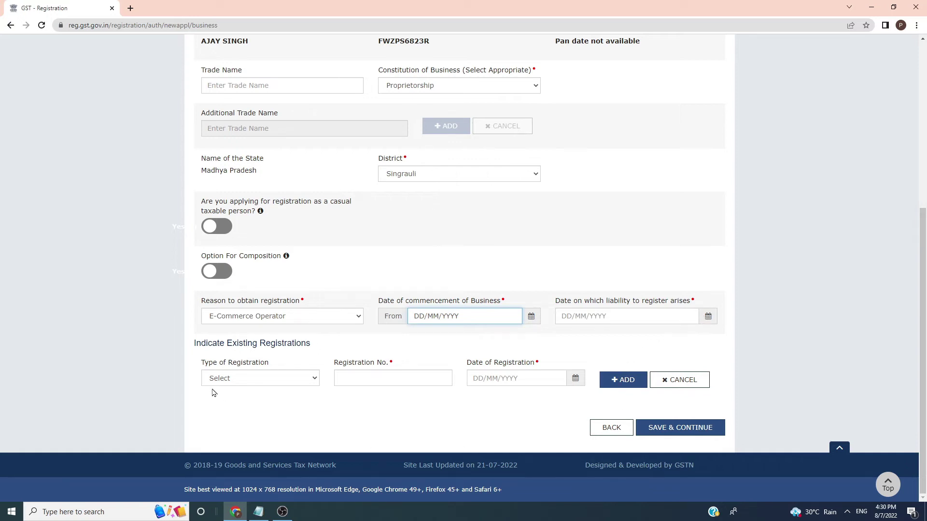
left_click(228, 382)
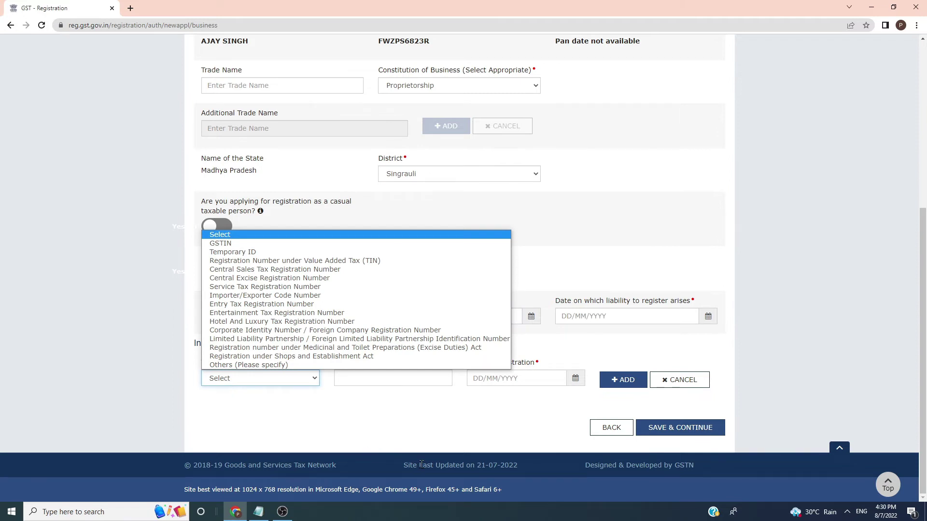
left_click(399, 428)
Step: Save the business details and review the proprietor's Designation, DIN, address and photo fields
left_click(680, 428)
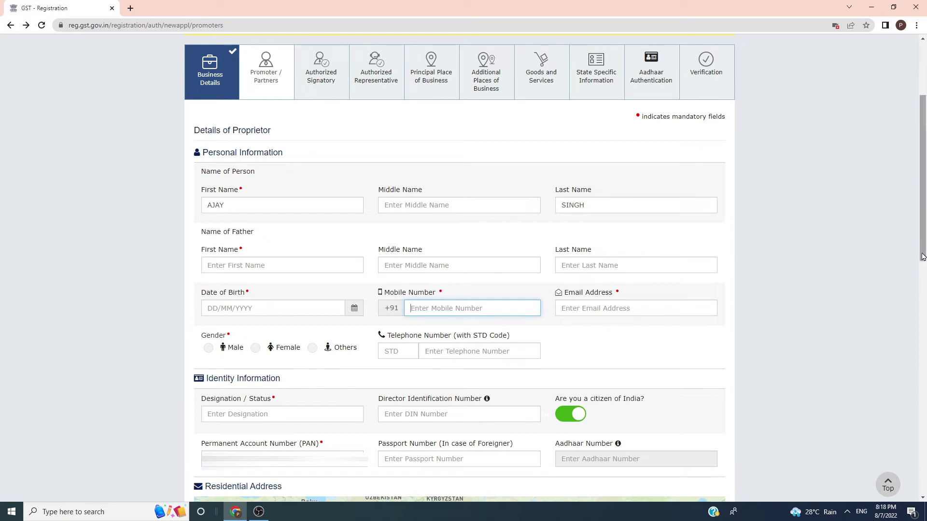
left_click(235, 414)
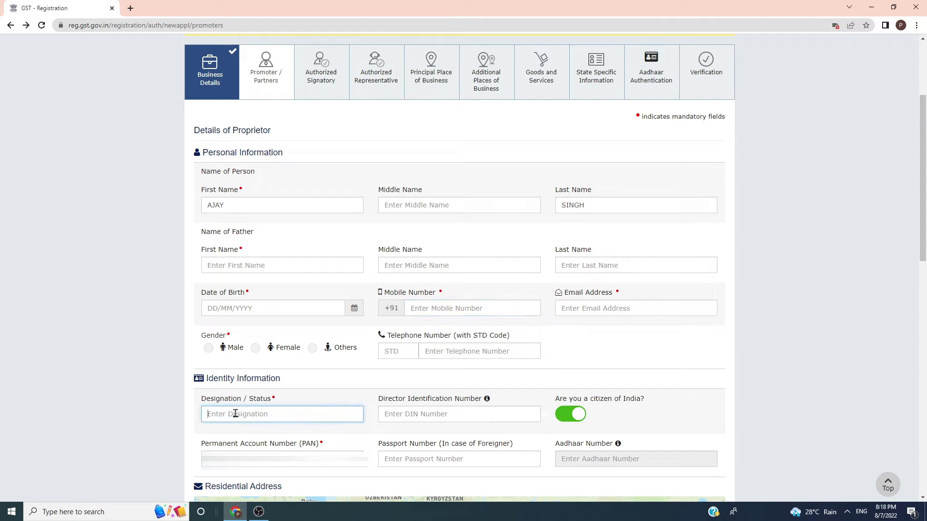
left_click(436, 415)
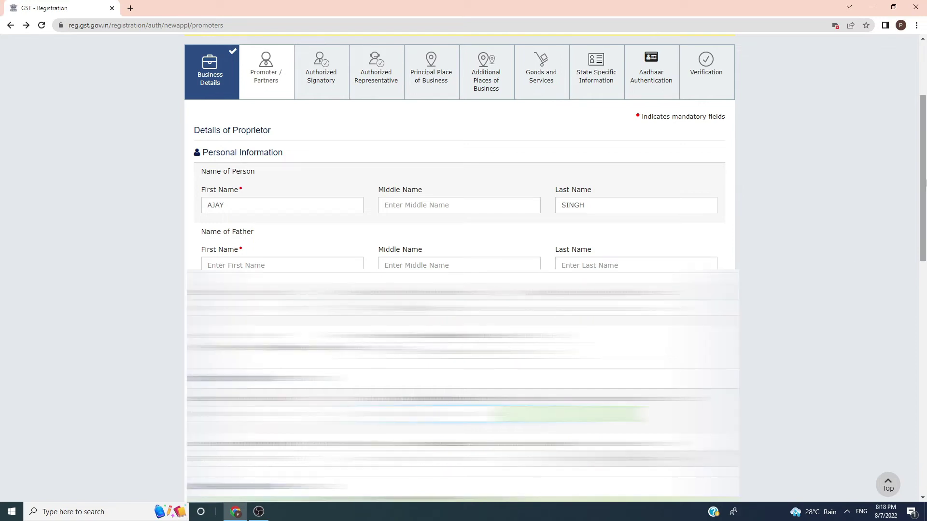
scroll(925, 192, "down", 1)
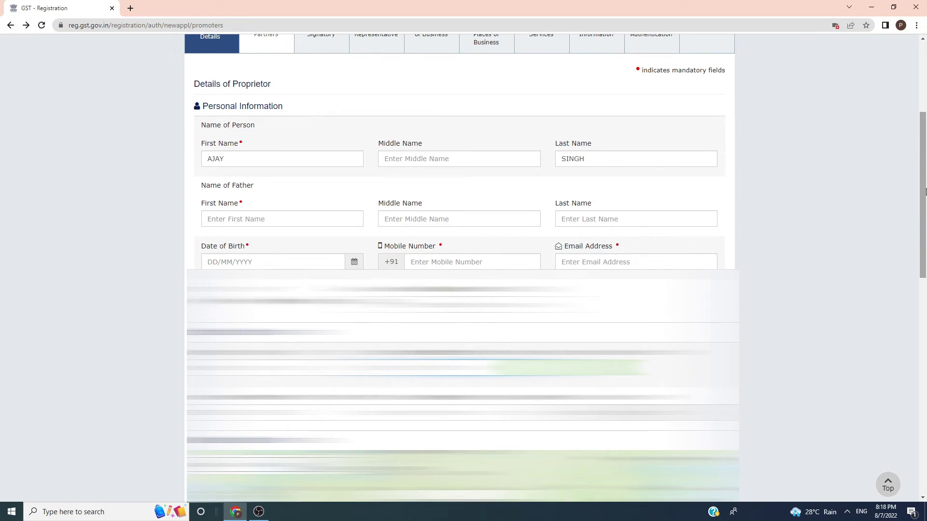
scroll(925, 192, "down", 2)
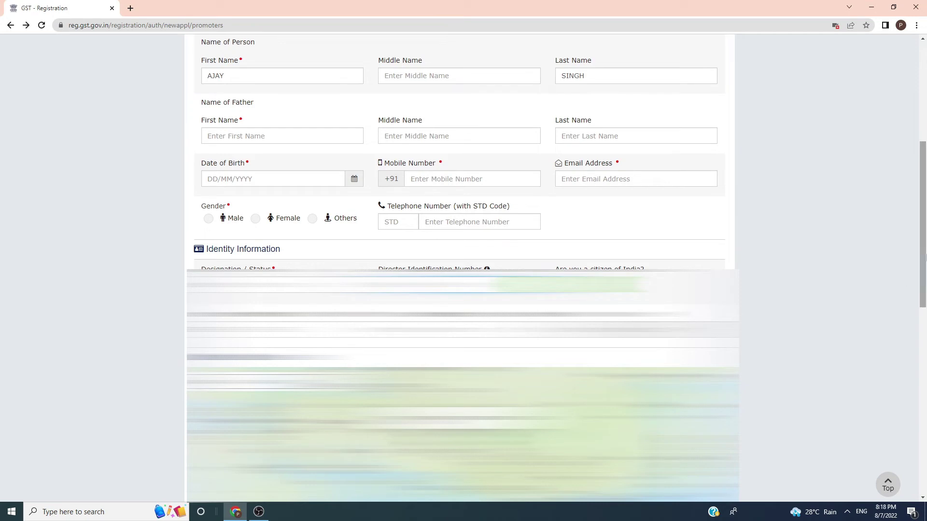
scroll(904, 290, "down", 1)
left_click_drag(925, 242, 906, 329)
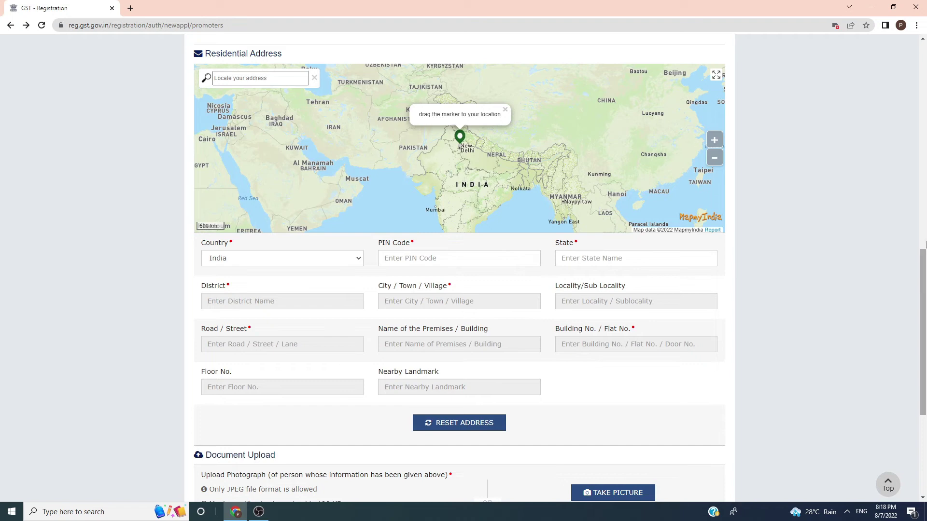
left_click_drag(923, 266, 924, 298)
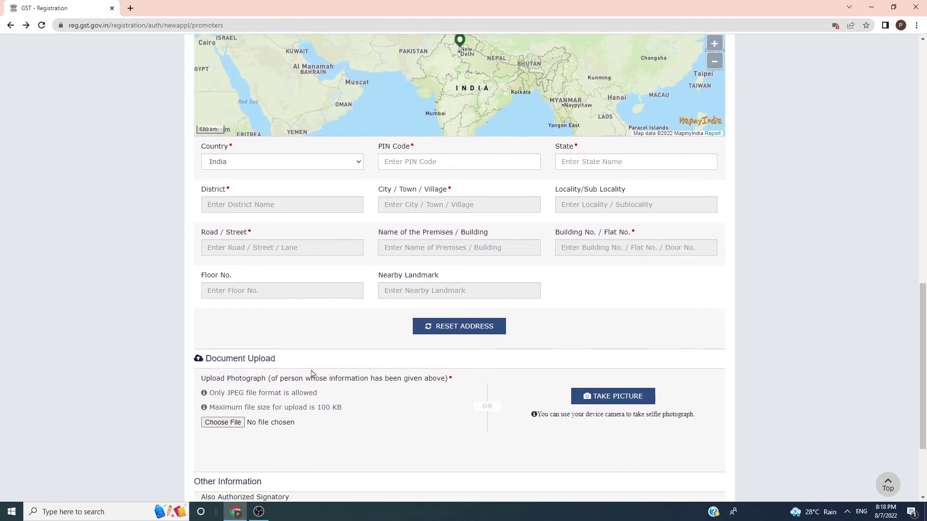
left_click_drag(924, 428, 924, 462)
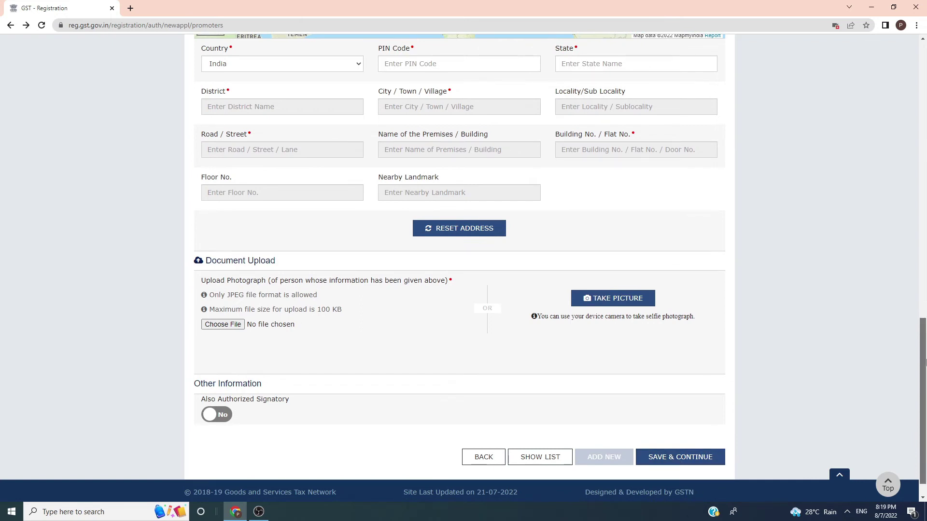
scroll(926, 362, "up", 4)
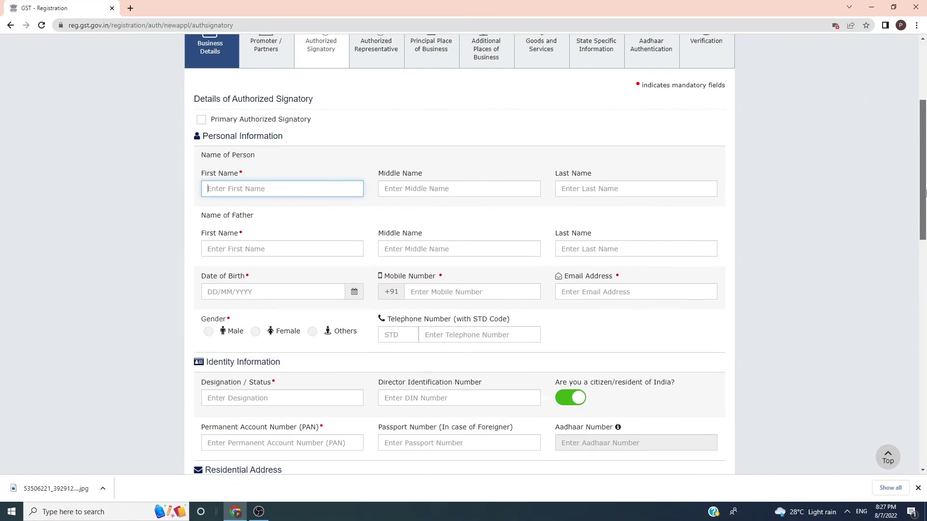
Step: Choose Letter of Authorisation as the signatory's proof of details, then go to Authorized Representative
left_click_drag(925, 193, 920, 382)
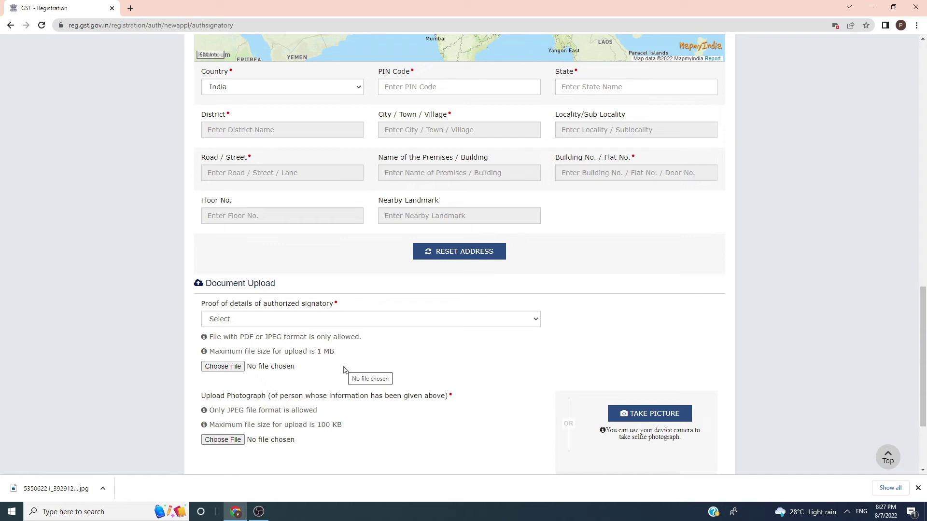
left_click(276, 322)
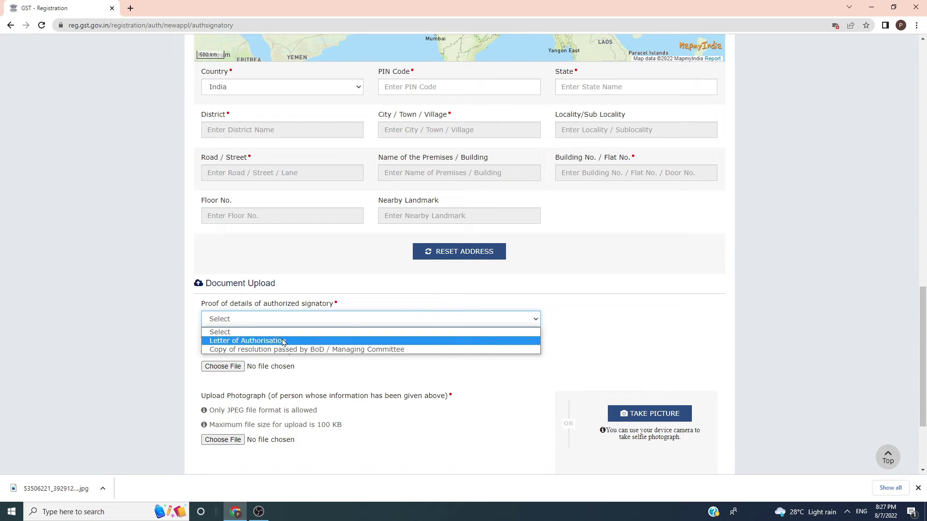
left_click(283, 340)
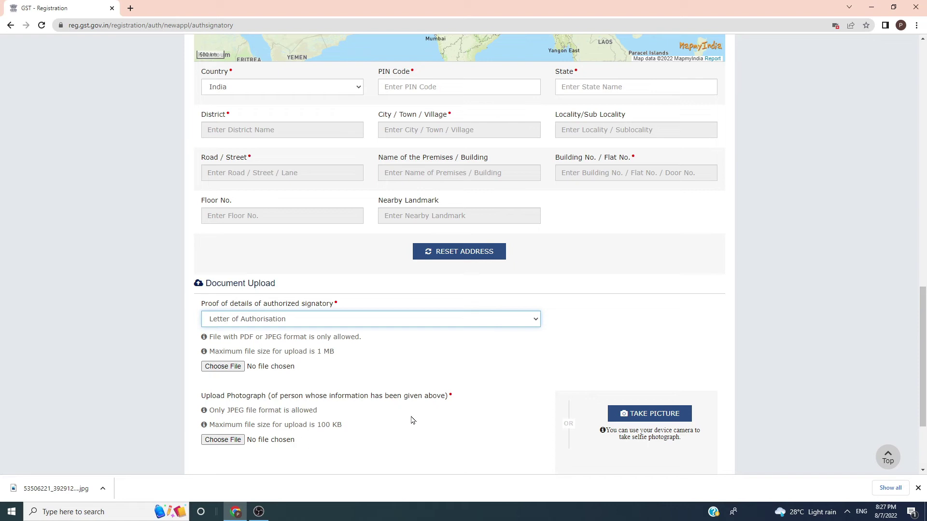
left_click_drag(922, 352, 919, 106)
left_click(376, 219)
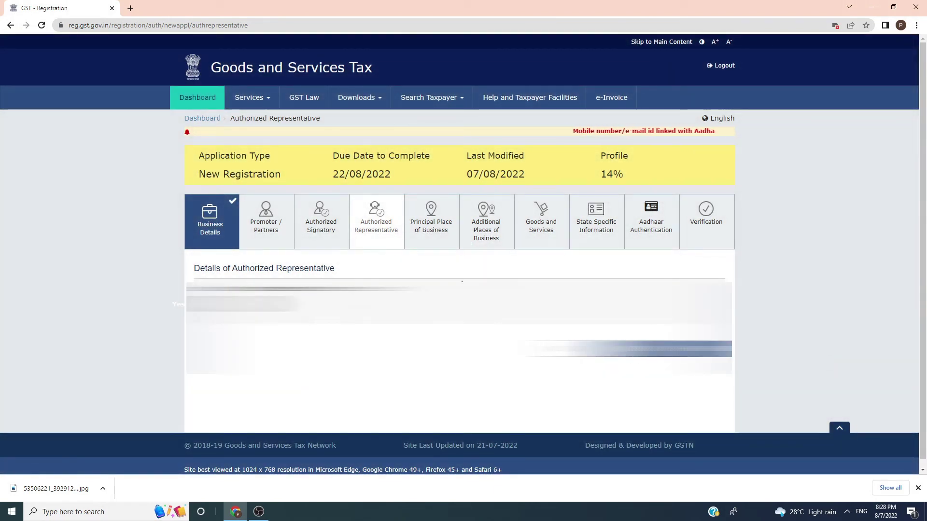
Step: Open Principal Place of Business and check the empty sector/ward jurisdiction list
left_click(427, 230)
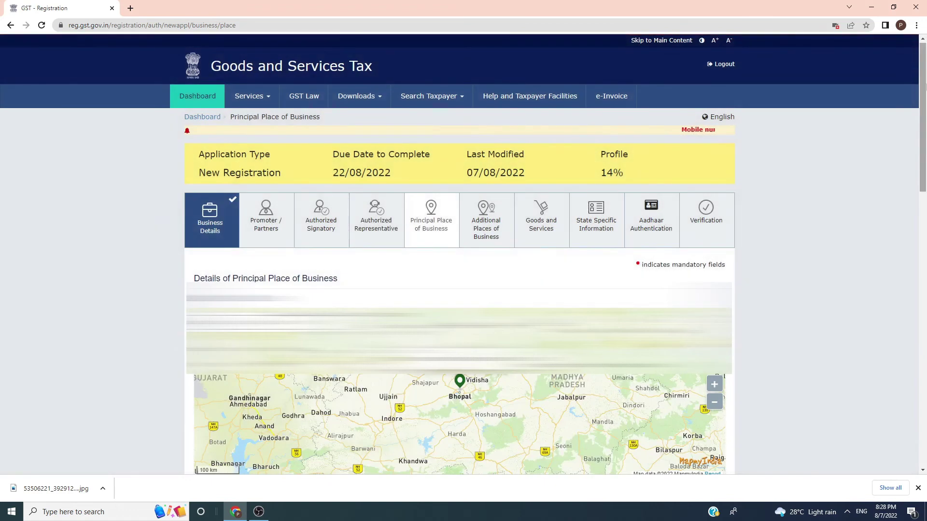
scroll(463, 254, "down", 10)
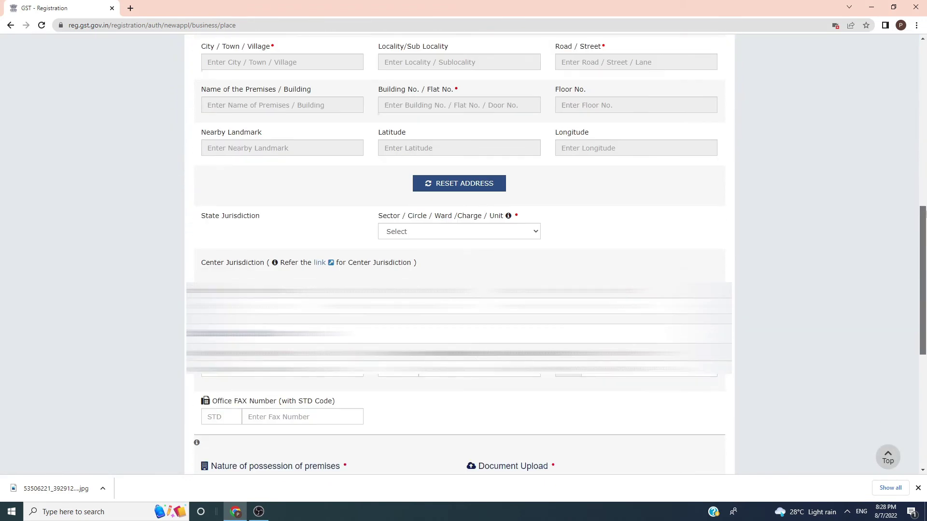
left_click(529, 232)
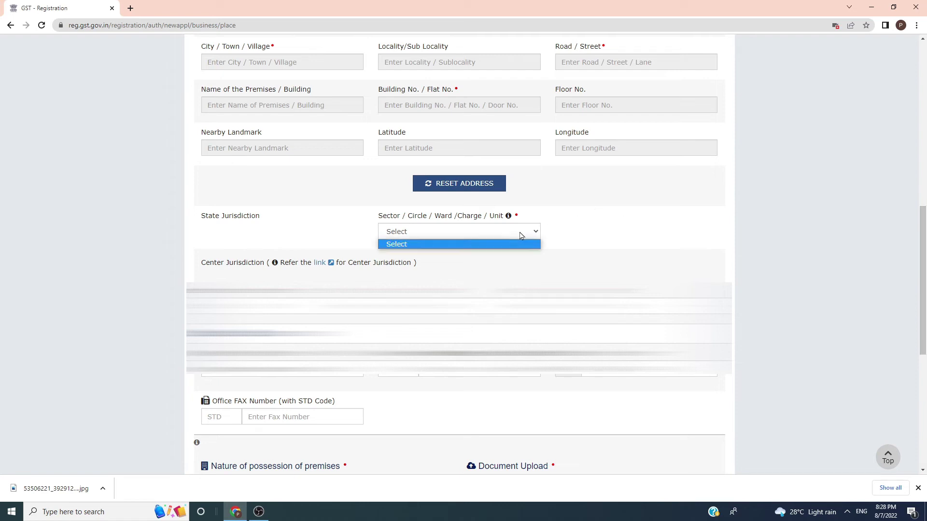
left_click(603, 233)
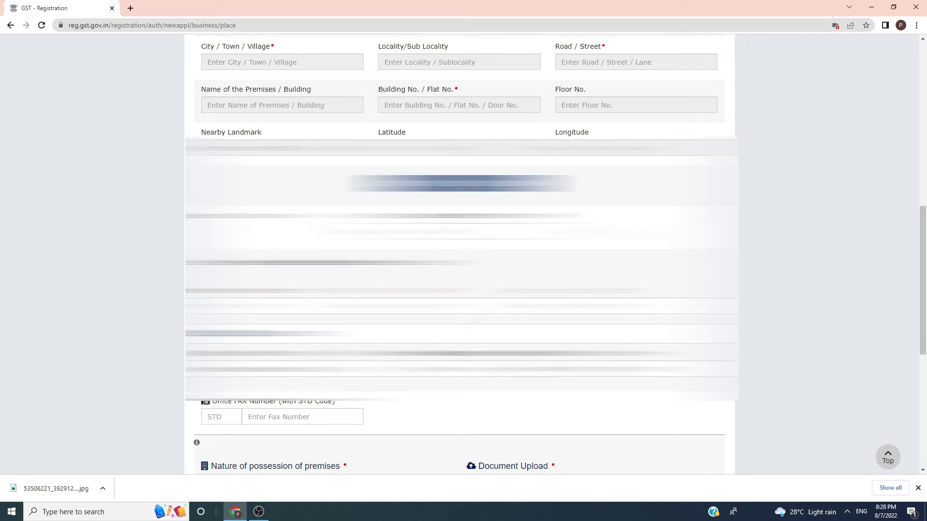
scroll(924, 290, "down", 3)
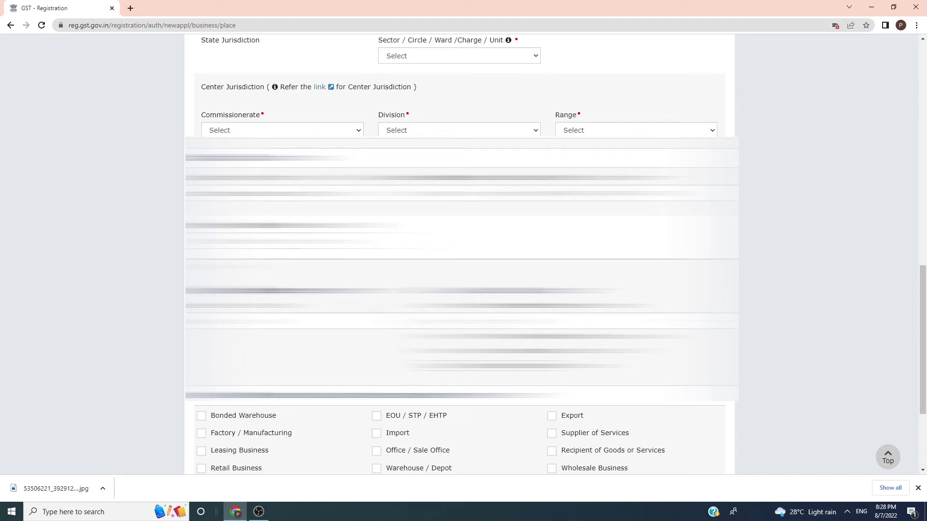
Step: Set nature of possession to Leased with Electricity Bill as proof of premises
left_click(427, 322)
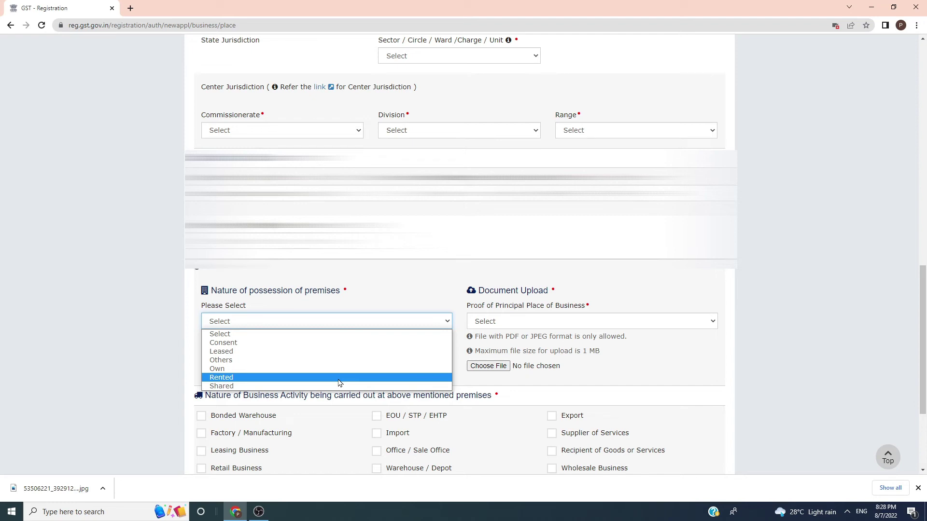
left_click(269, 352)
left_click(260, 321)
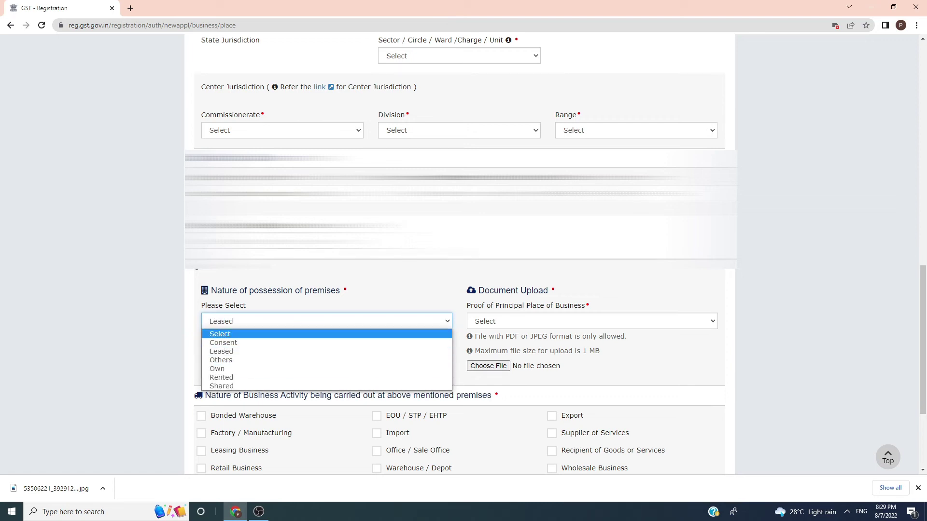
left_click(389, 291)
left_click(500, 322)
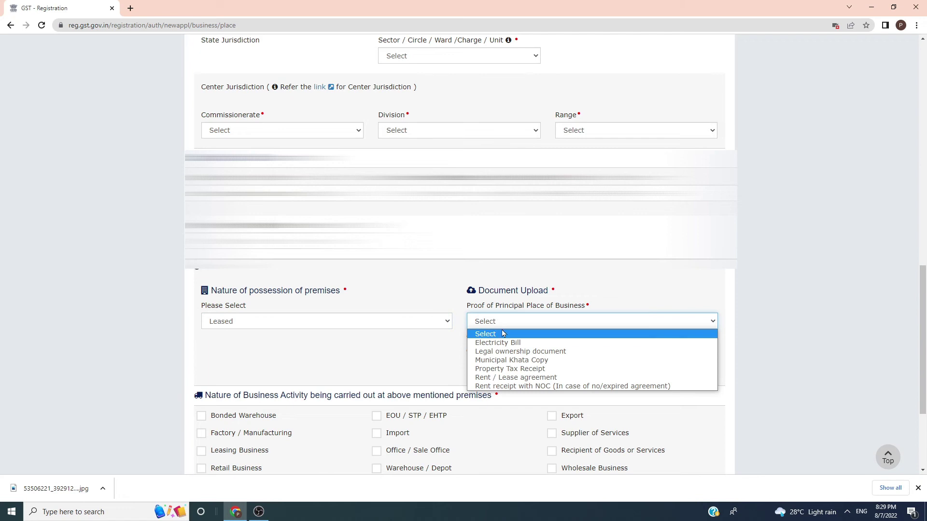
left_click(502, 343)
left_click(325, 329)
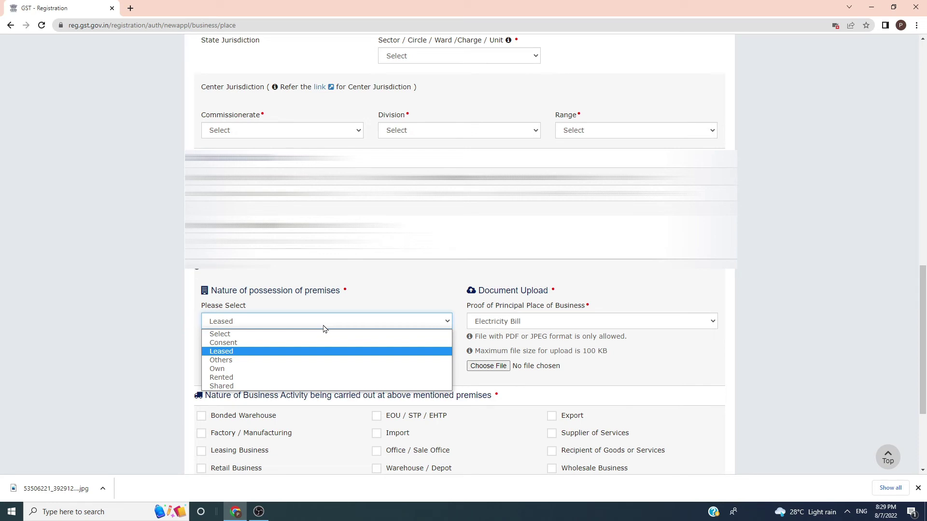
left_click(583, 289)
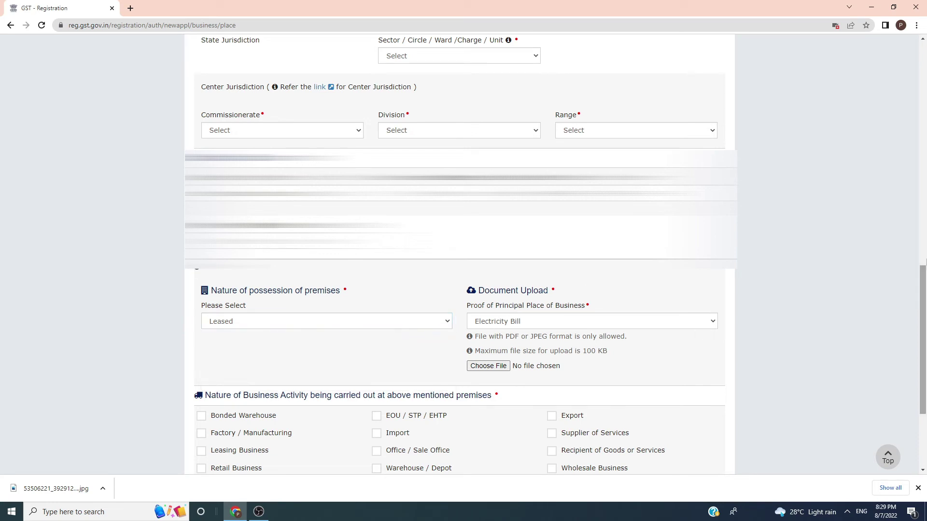
Step: Scroll through the completed Principal Place of Business form
scroll(923, 266, "up", 1)
scroll(924, 266, "up", 7)
scroll(924, 337, "down", 8)
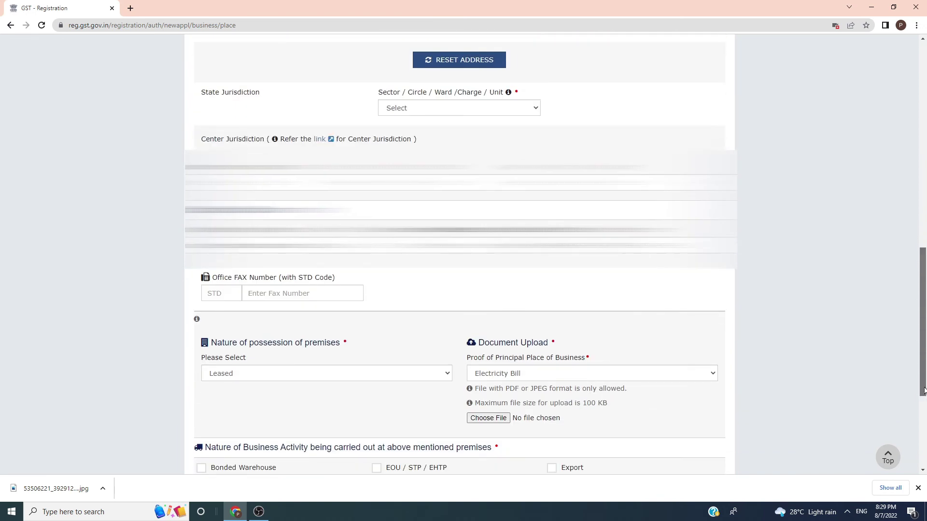
left_click_drag(924, 421, 886, 141)
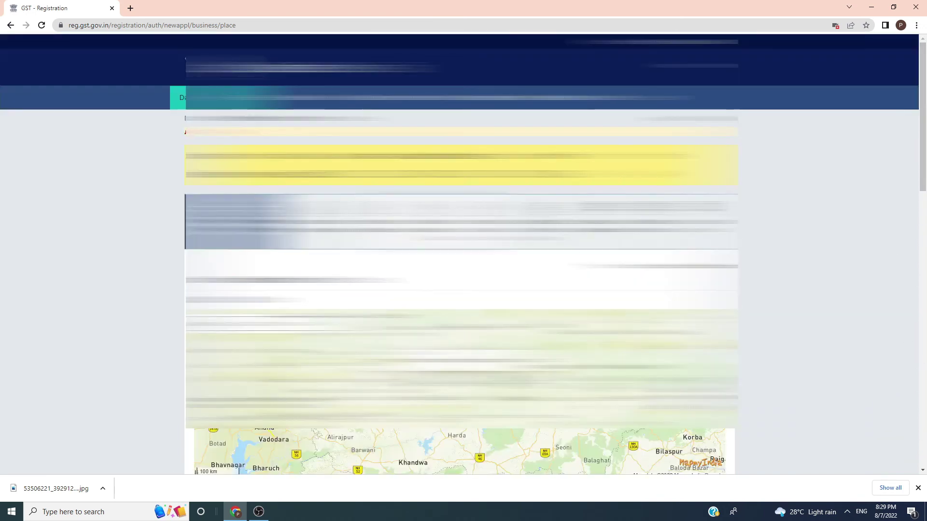
left_click_drag(924, 170, 923, 338)
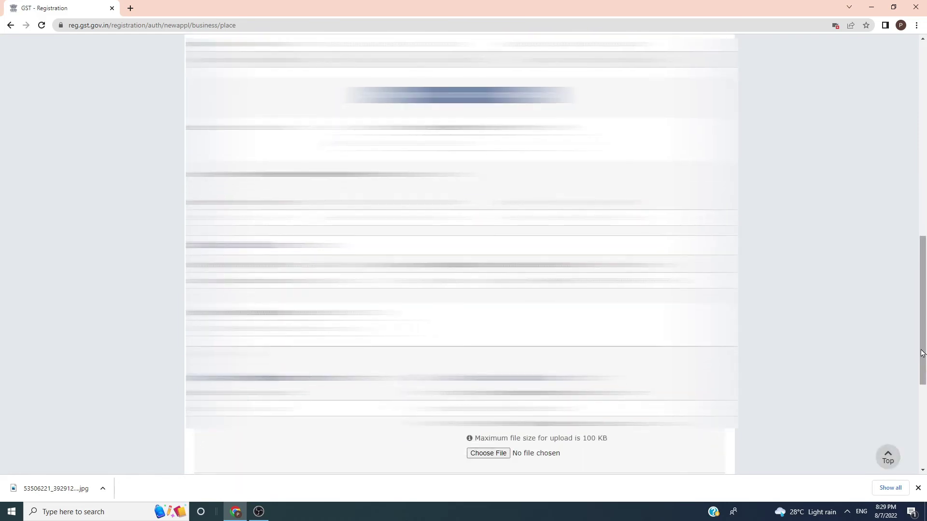
scroll(814, 356, "down", 5)
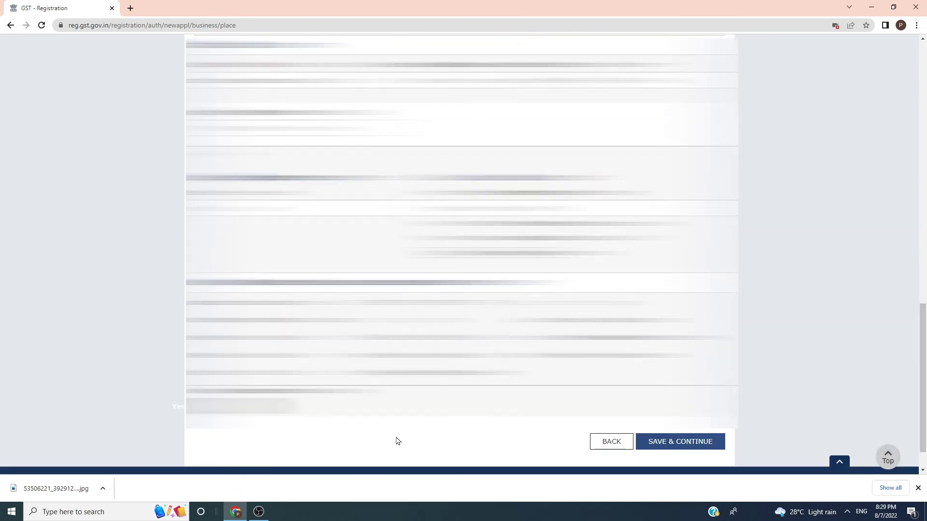
left_click_drag(923, 374, 924, 155)
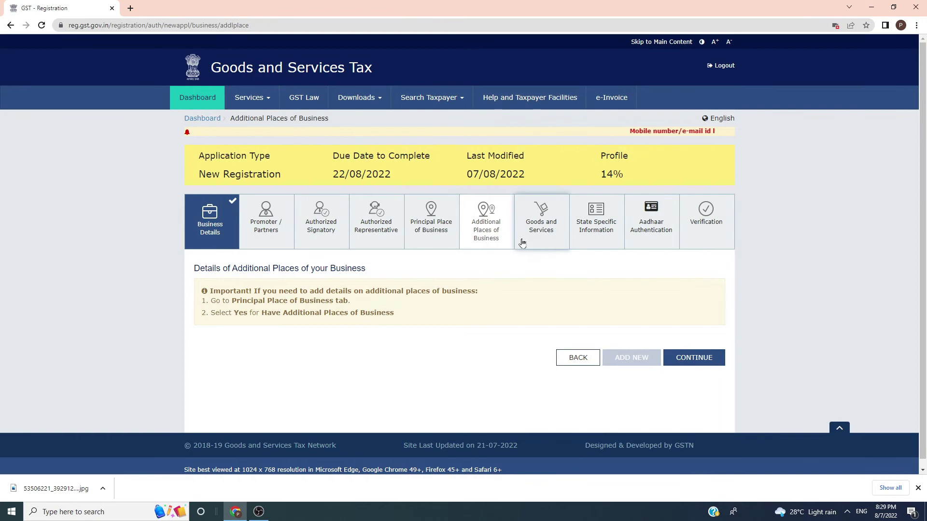
Step: Open the Goods and Services section to search commodities by HSN chapter
left_click(522, 242)
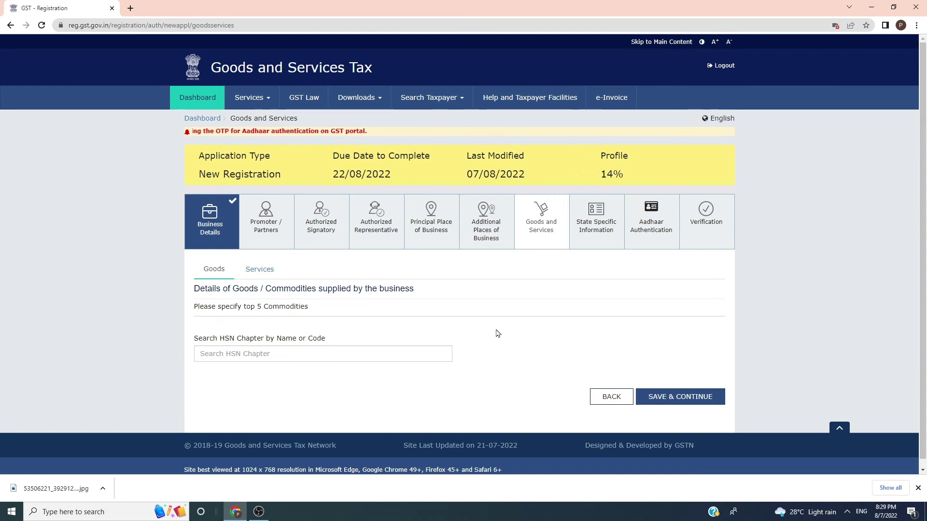
Step: Open State Specific Information, leave the professional tax fields blank, and go to Aadhaar Authentication
left_click(589, 232)
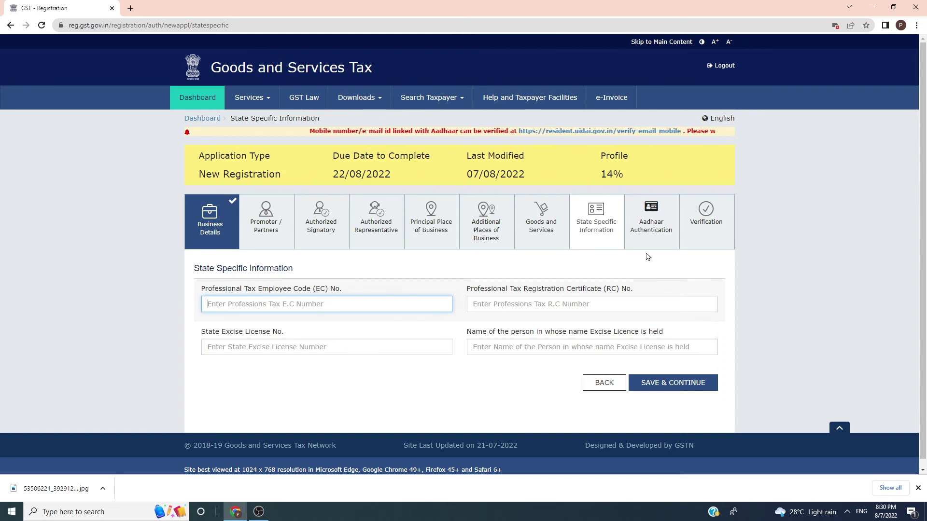
left_click(865, 261)
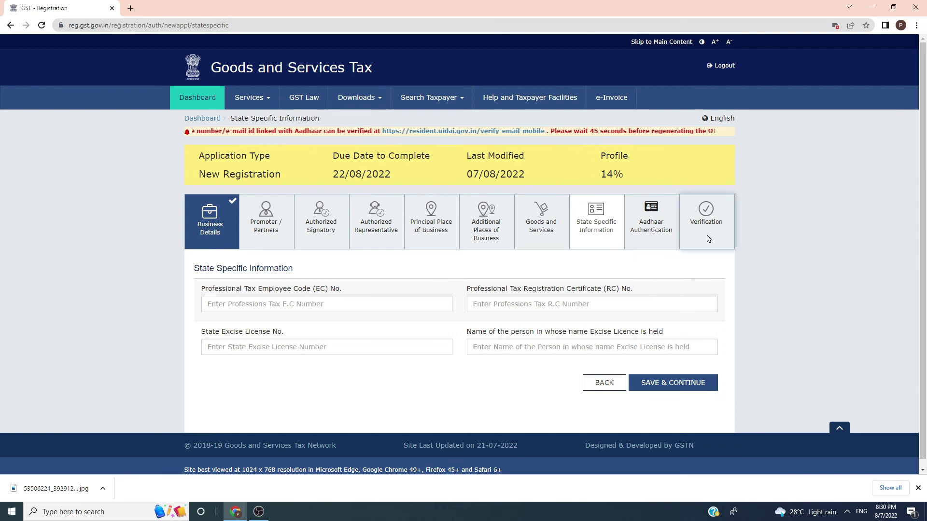
left_click(653, 227)
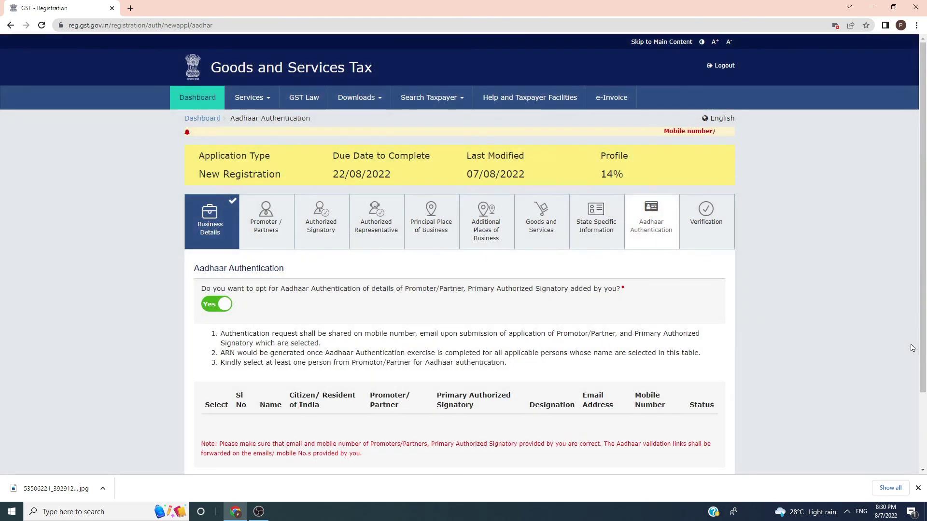
Step: Open the Verification section of the registration application
scroll(926, 297, "down", 3)
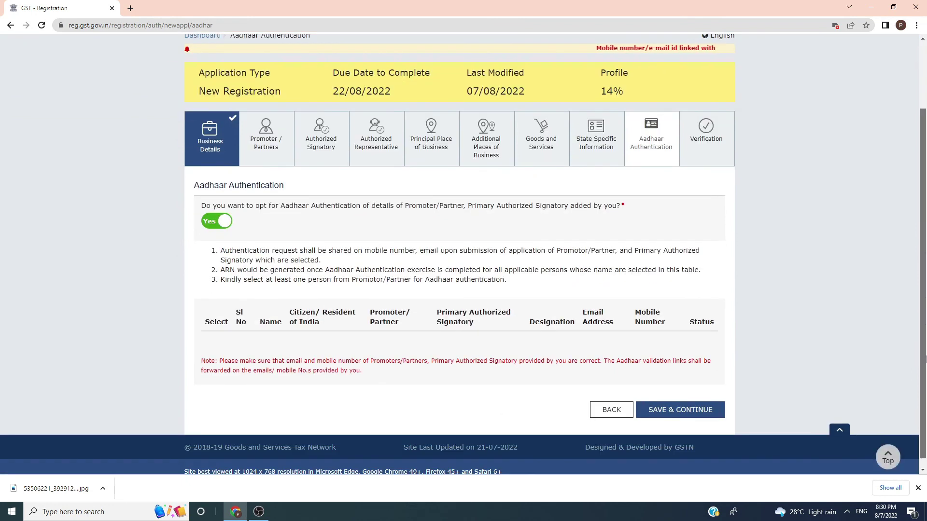
scroll(926, 280, "up", 3)
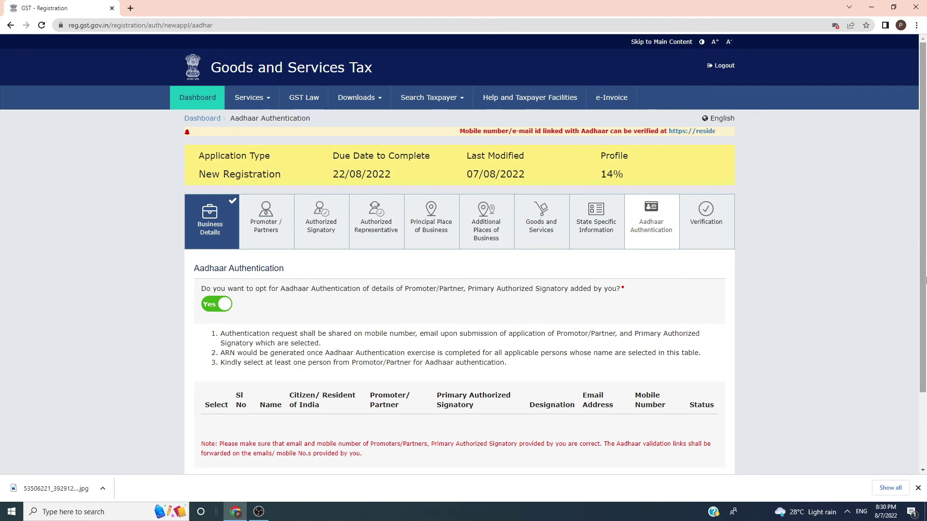
left_click(707, 227)
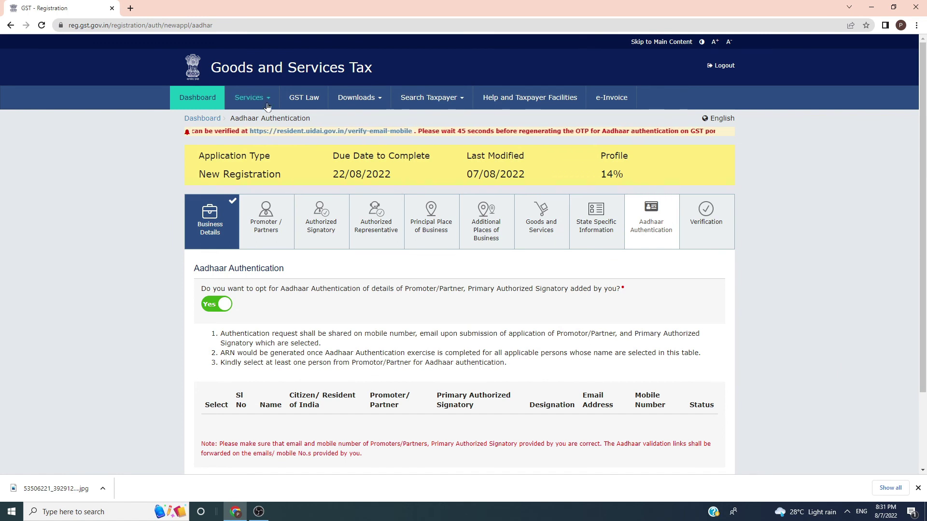
Step: Open Track Application Status from Services in a new tab and select the ARN field
mouse_move(263, 101)
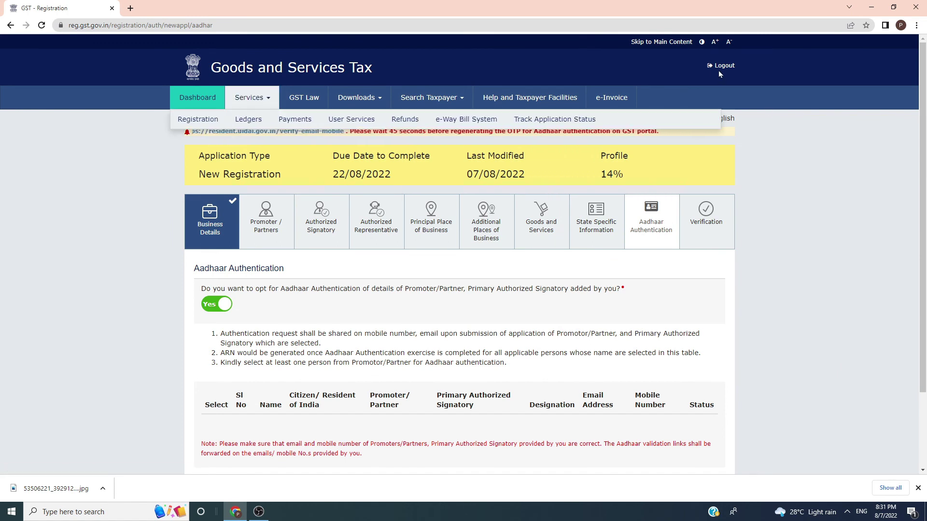
left_click(208, 110)
left_click(283, 196)
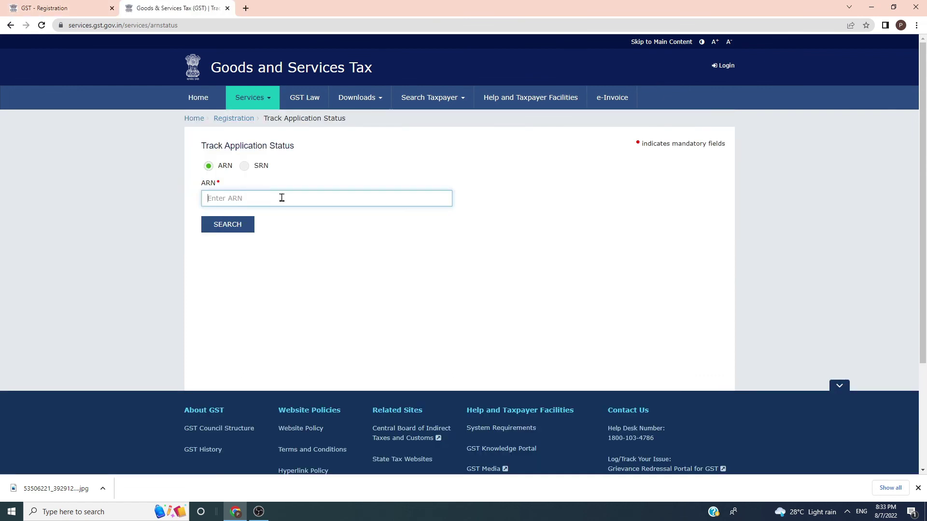